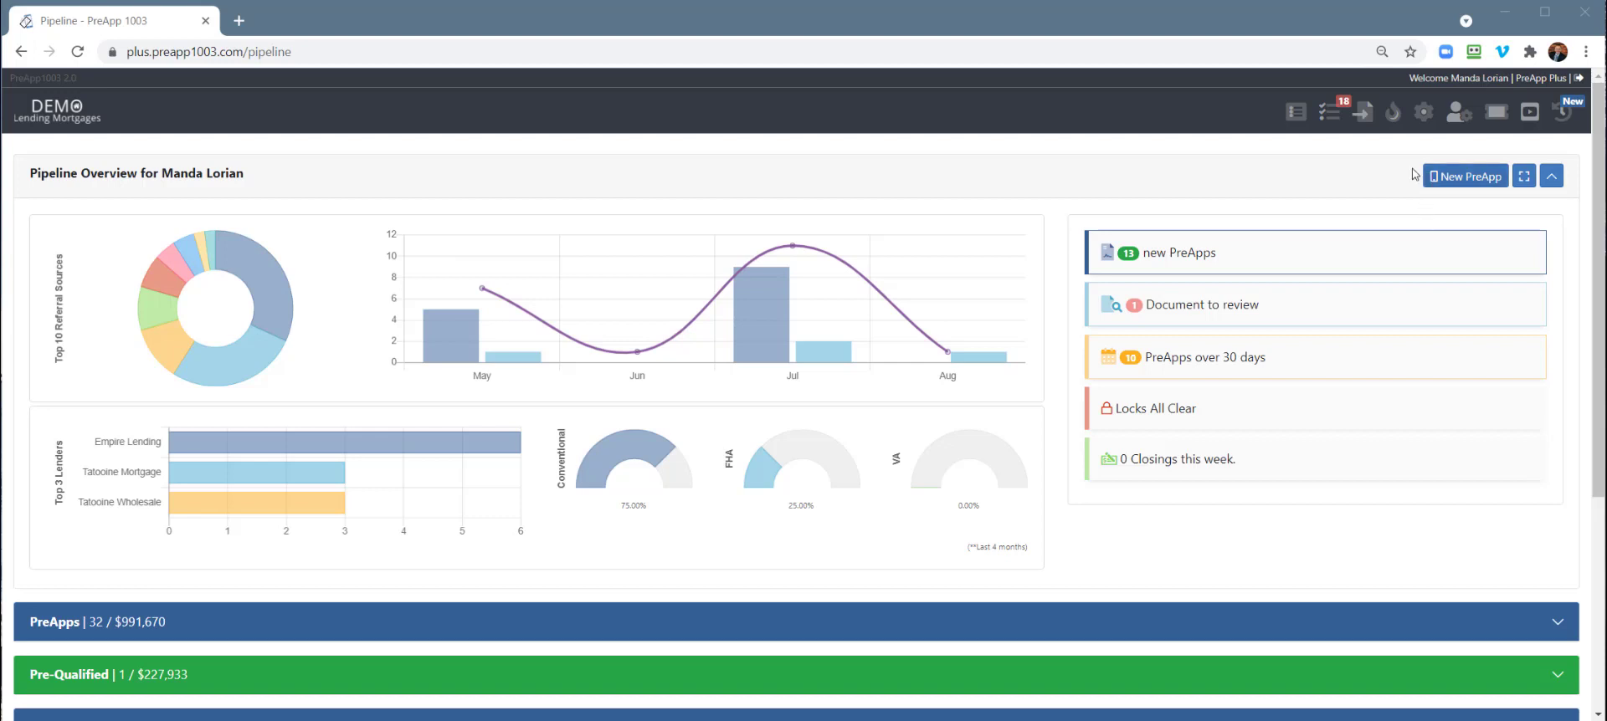
# Go to System Settings > LOS Settings > Custom Disclosures
pyautogui.click(1423, 111)
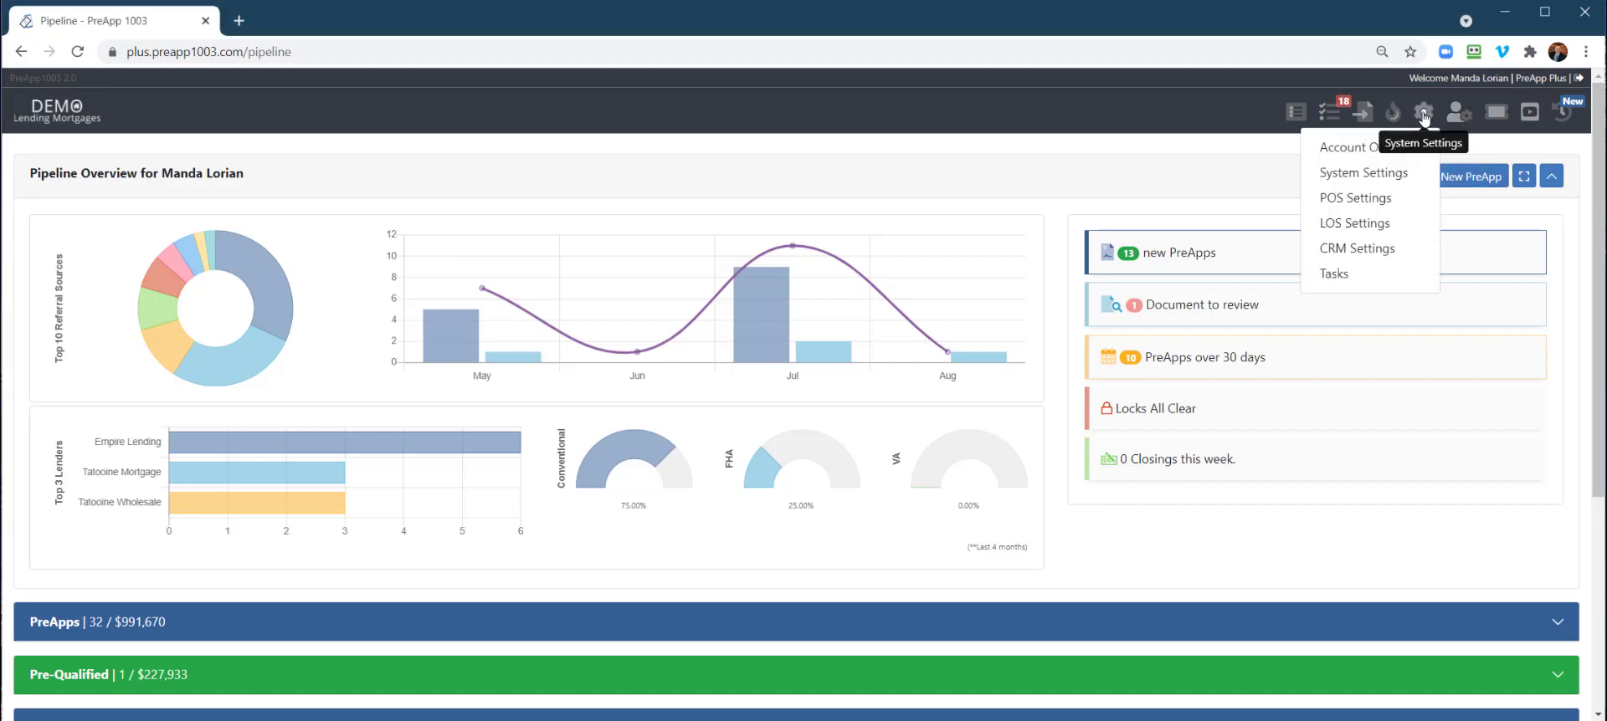
pyautogui.click(1355, 223)
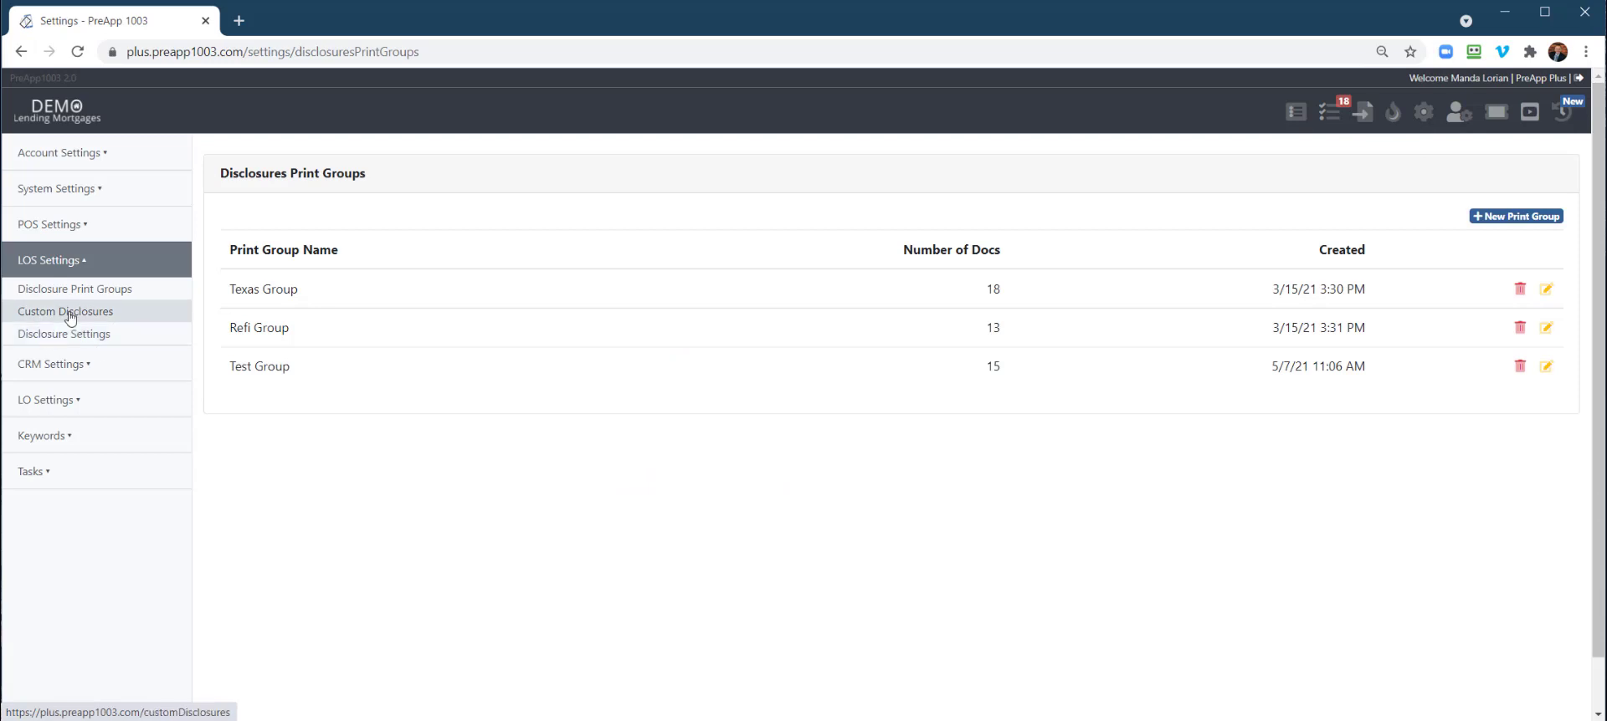
pyautogui.click(71, 315)
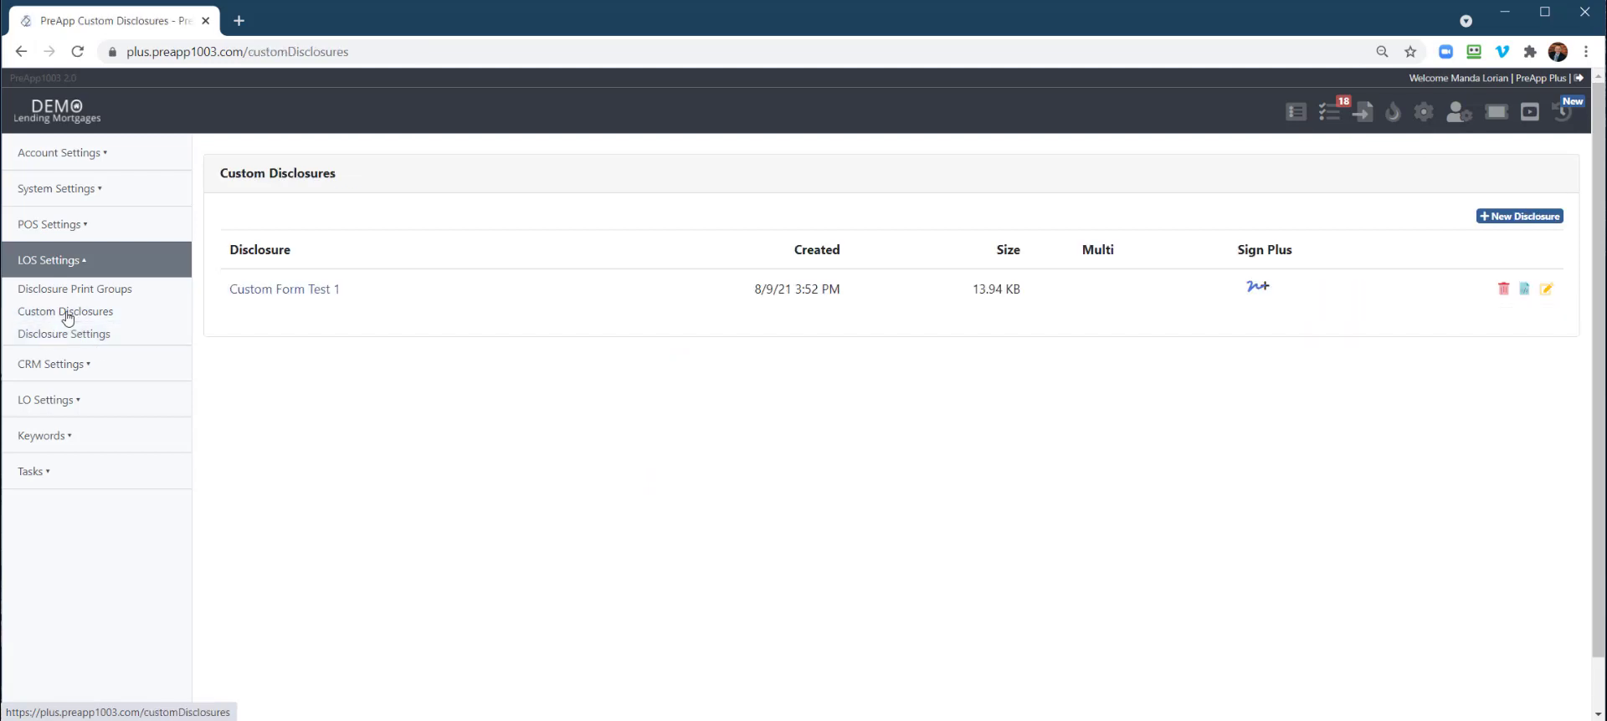
# Add a new disclosure named 'Dru's Test' built from TestPDF.pdf
pyautogui.click(1516, 220)
pyautogui.click(447, 180)
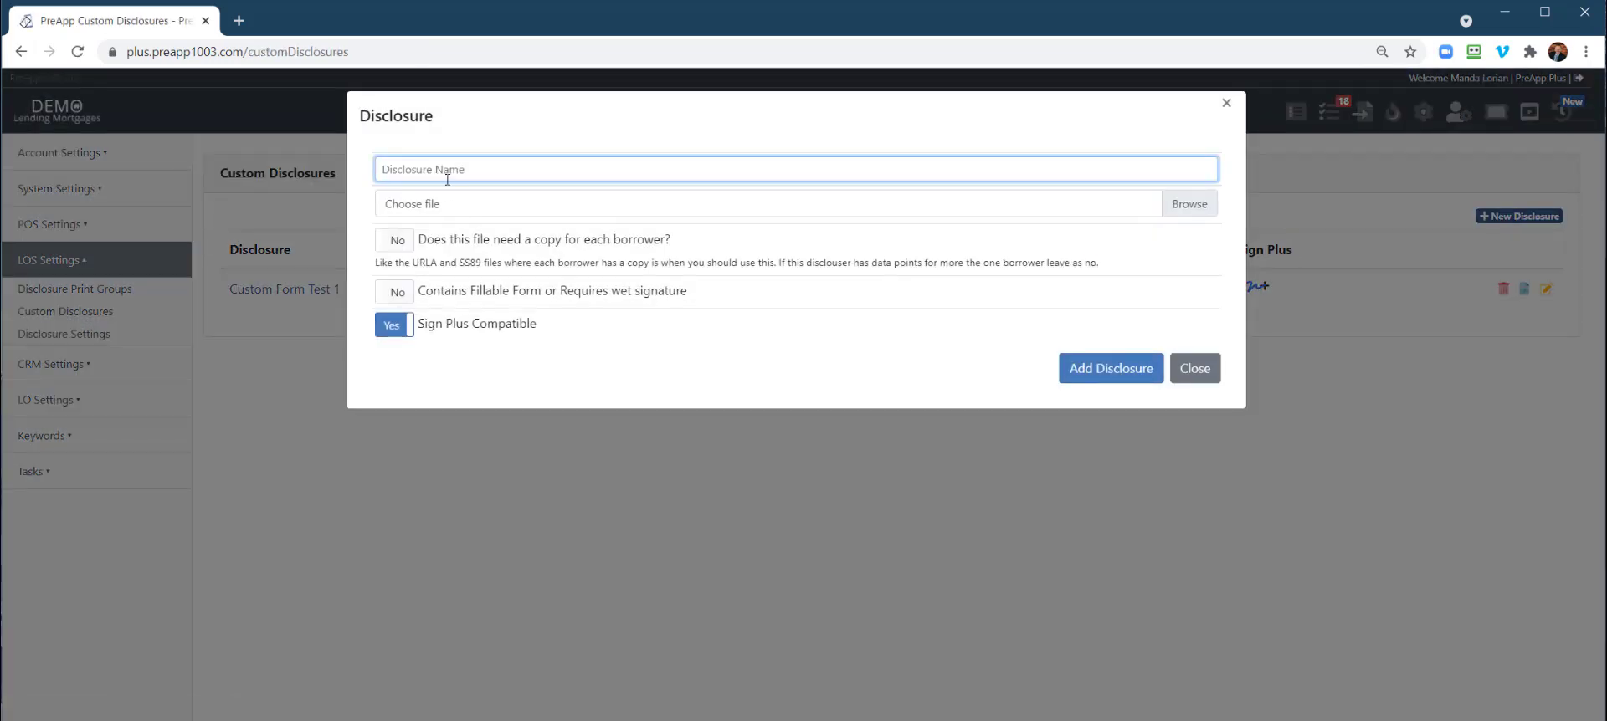
pyautogui.write("Dru's Test")
pyautogui.click(1193, 215)
pyautogui.doubleClick(206, 293)
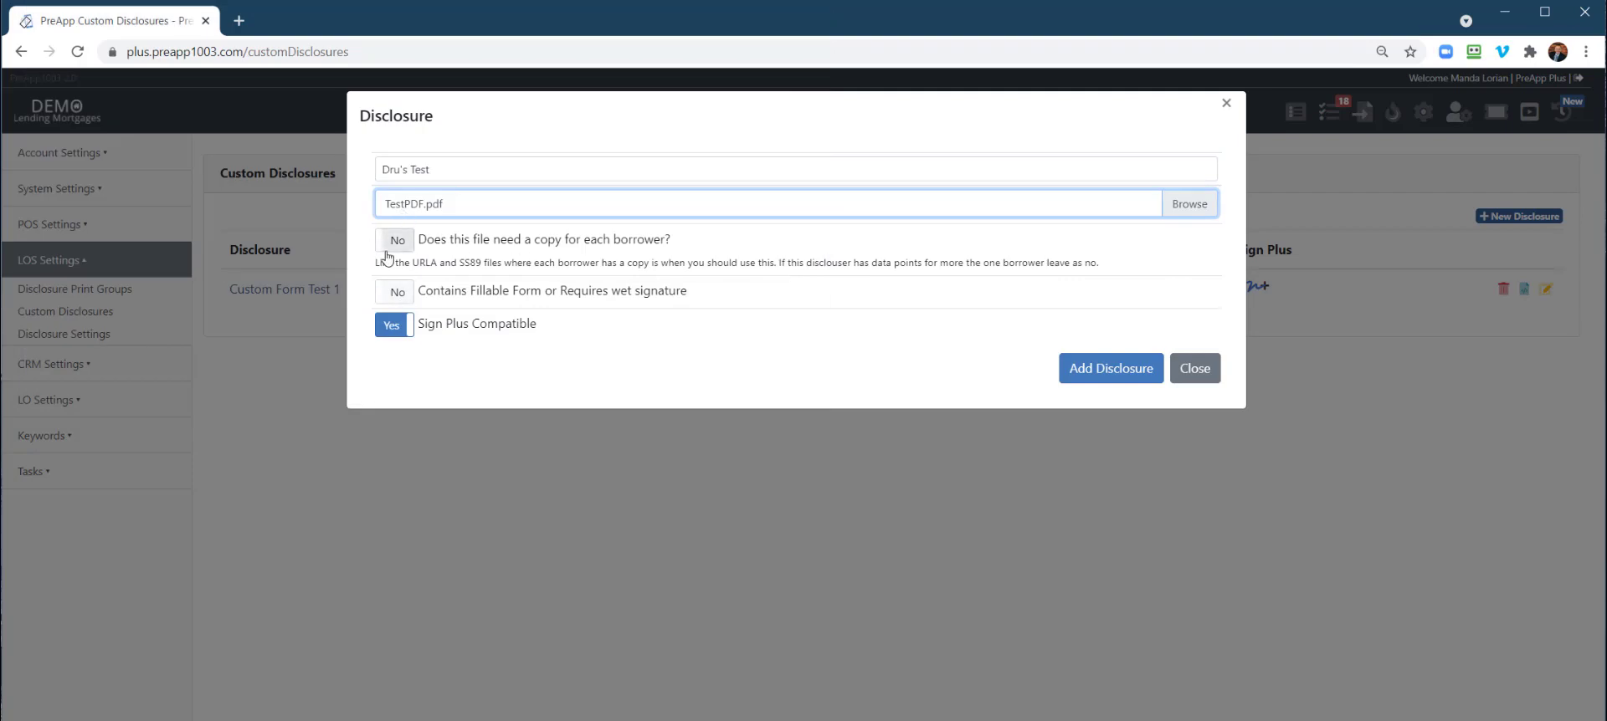
pyautogui.moveTo(420, 246); pyautogui.dragTo(685, 243)
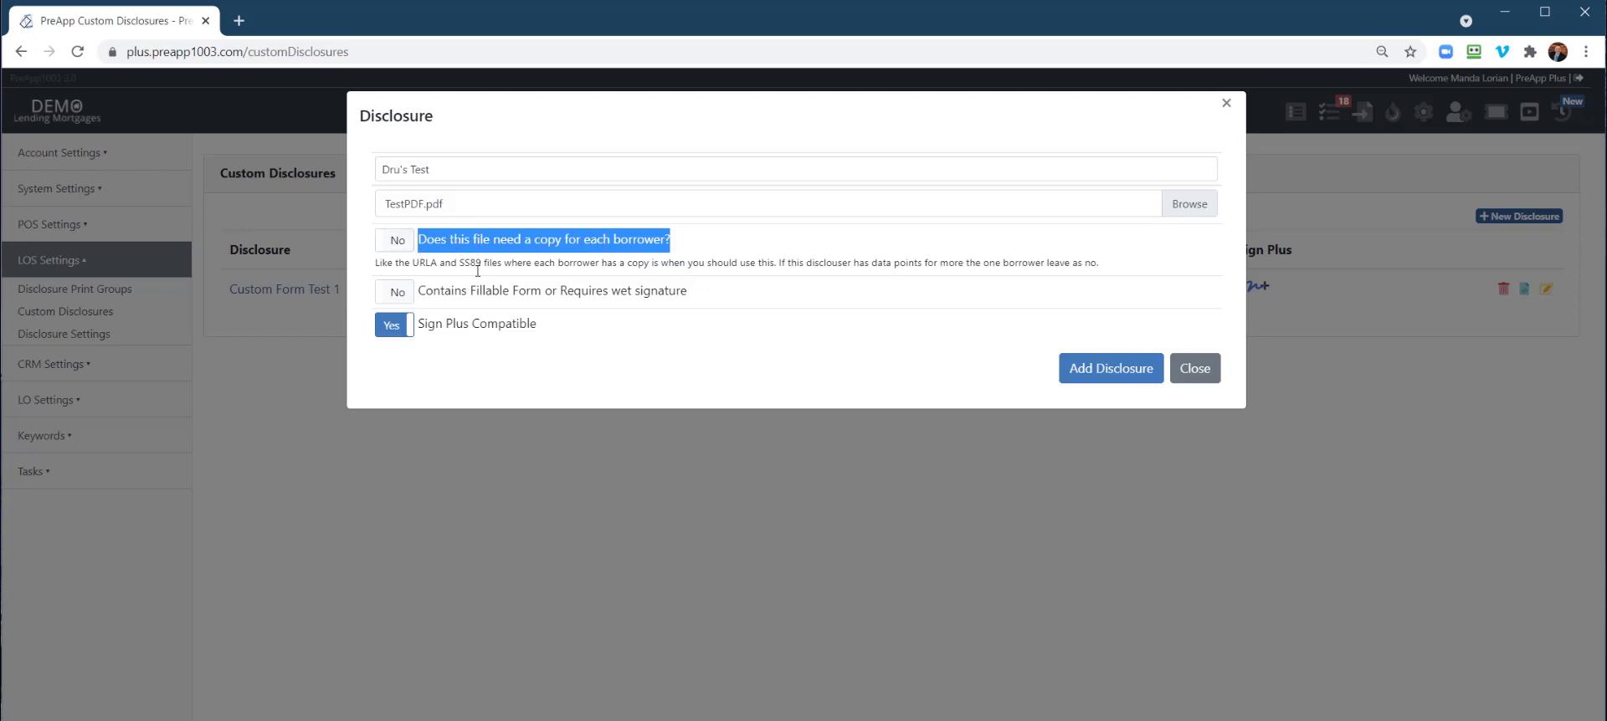
pyautogui.click(403, 352)
pyautogui.click(1103, 369)
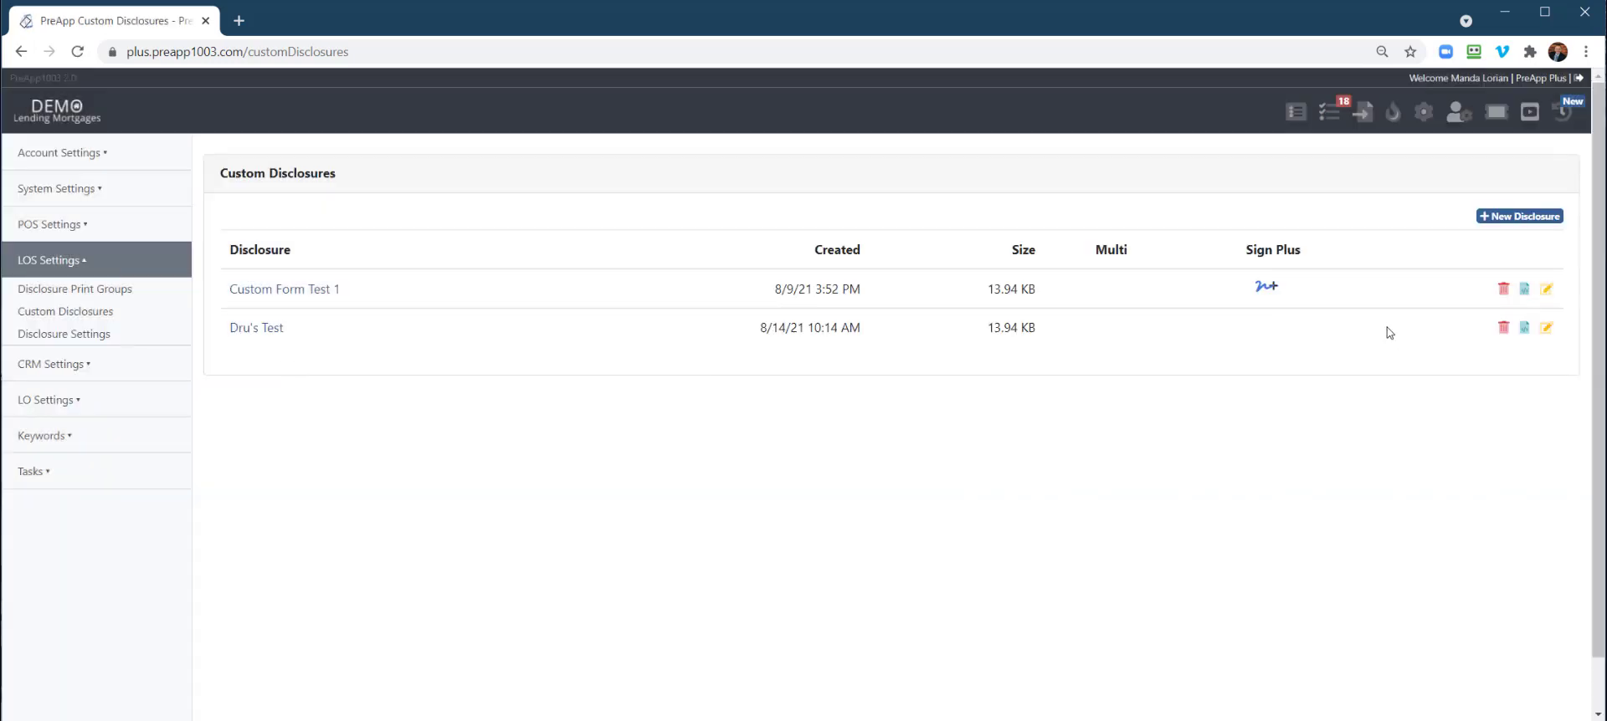
# Open the field designer for Dru's Test and insert a narrowed Borrower 1 Full Name field
pyautogui.click(1525, 328)
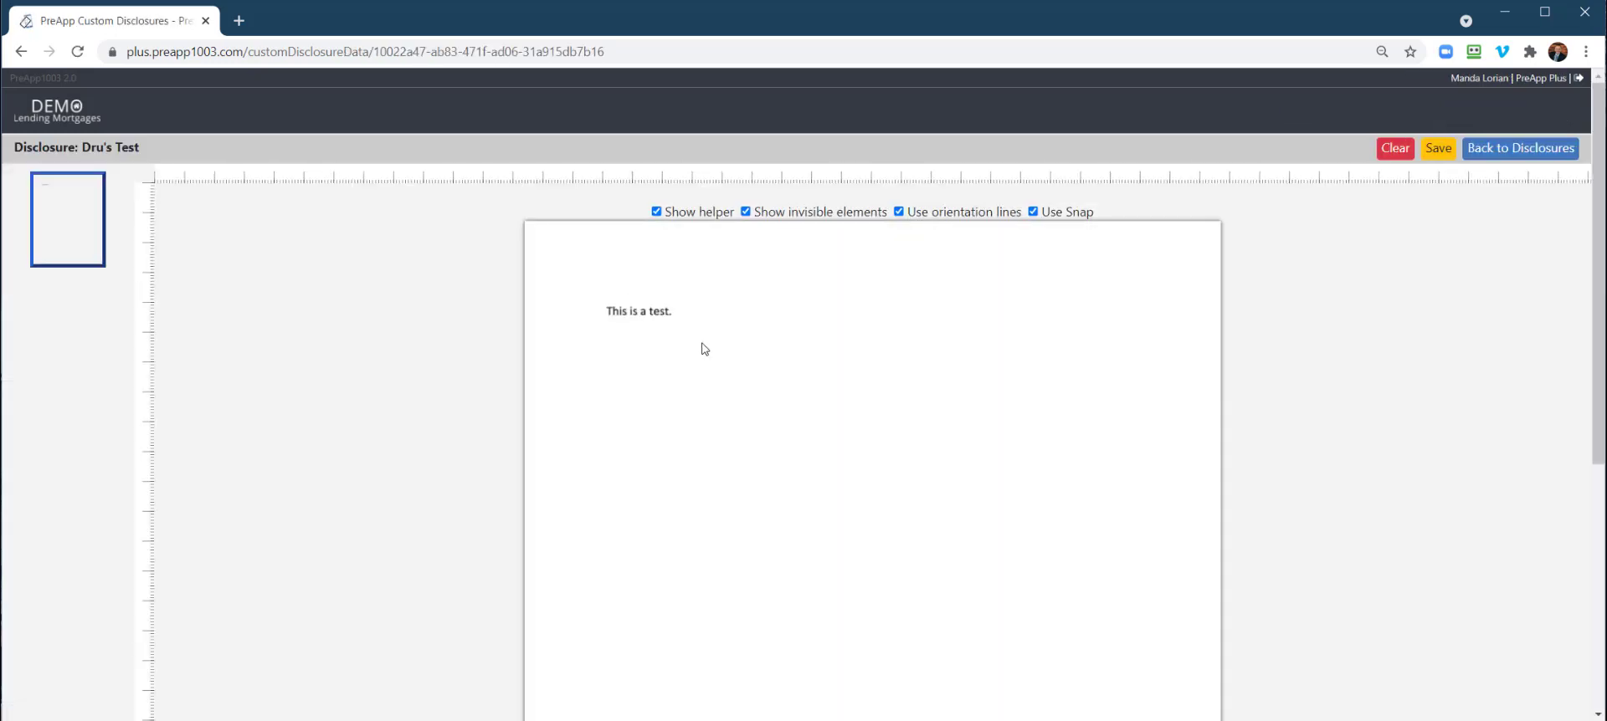
pyautogui.scroll(-1, 695, 352)
pyautogui.scroll(1, 821, 368)
pyautogui.rightClick(620, 352)
pyautogui.moveTo(682, 374)
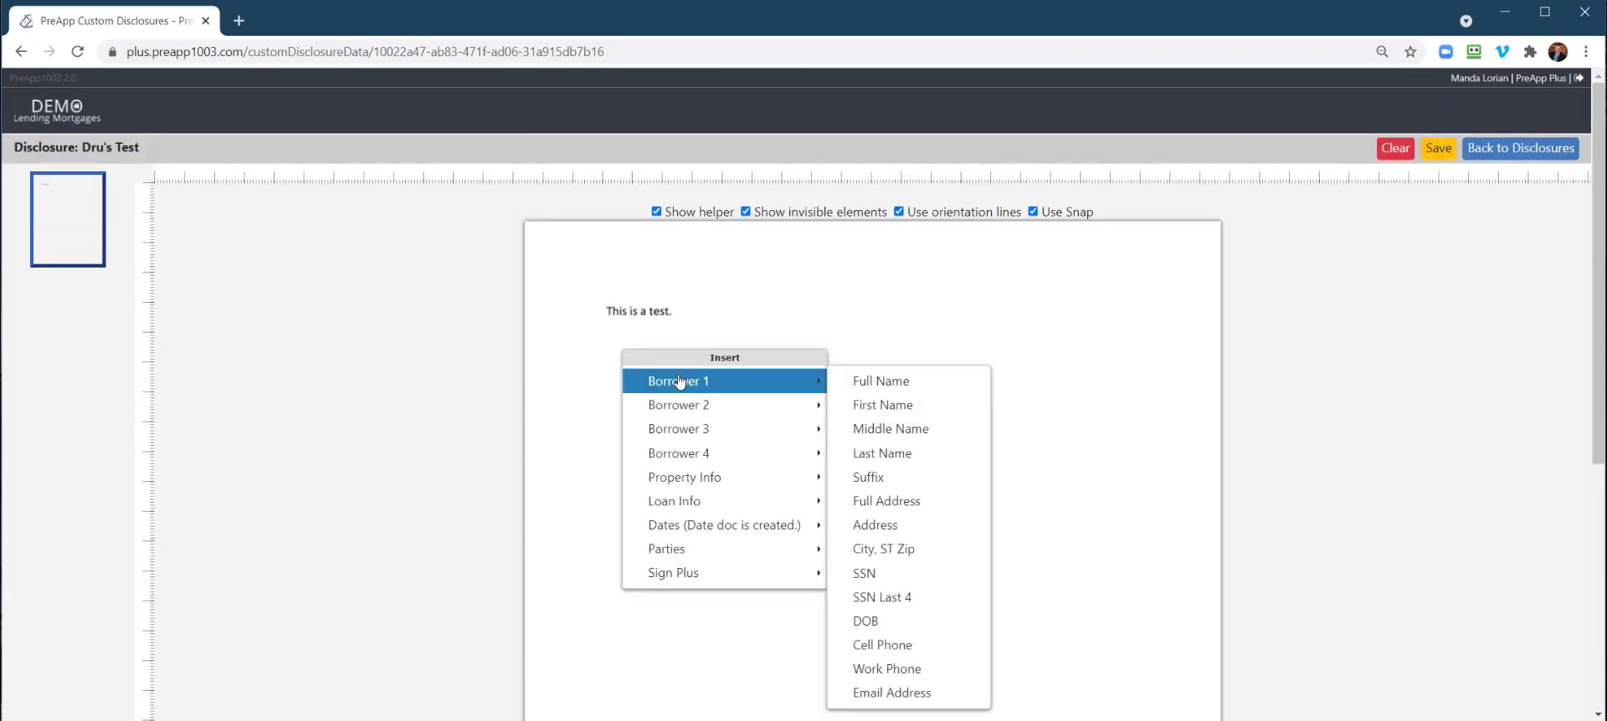
pyautogui.click(921, 374)
pyautogui.moveTo(1220, 349); pyautogui.dragTo(765, 358)
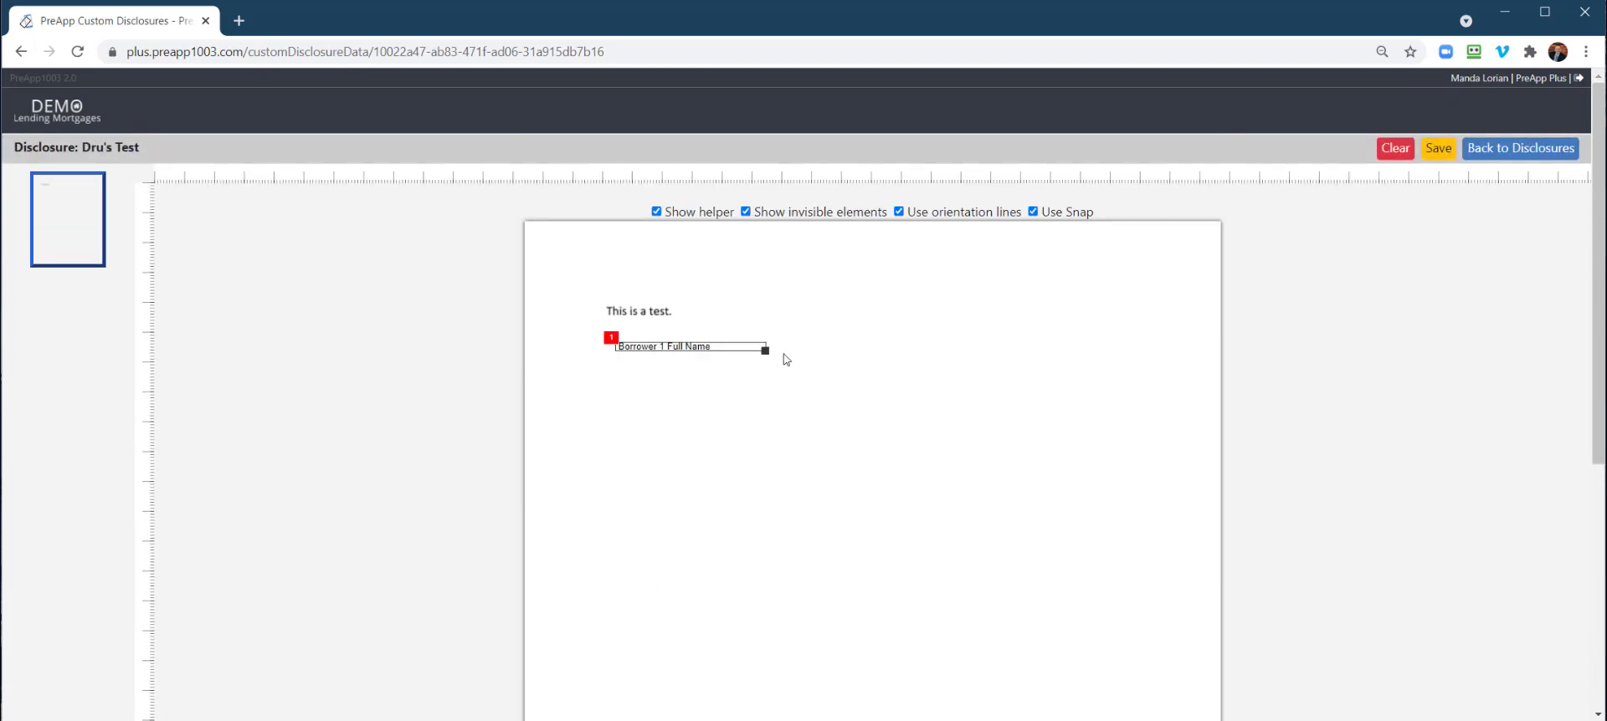
# Add Property Full Address and Appraised Value fields, aligned beneath the name field
pyautogui.rightClick(643, 376)
pyautogui.moveTo(682, 507)
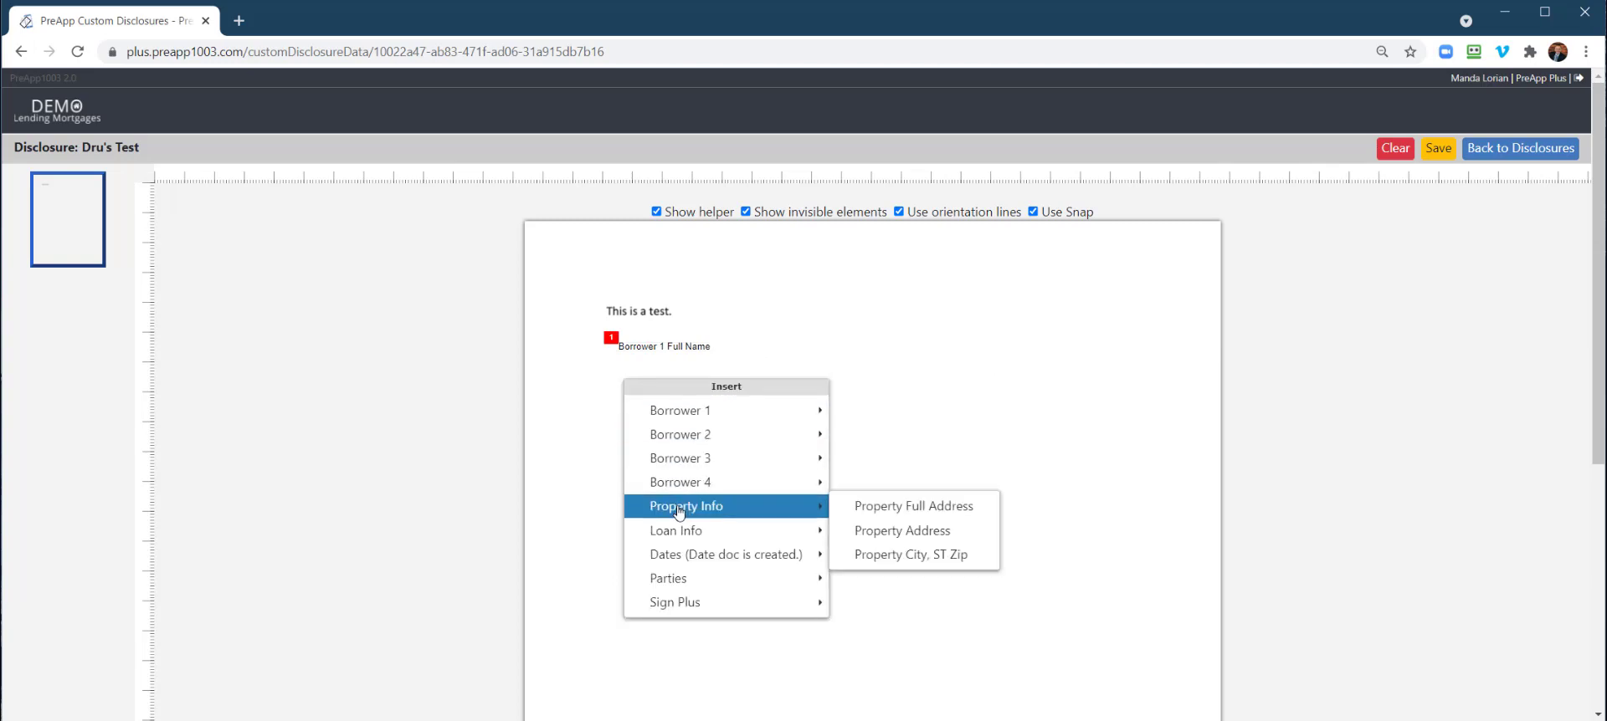
pyautogui.click(926, 509)
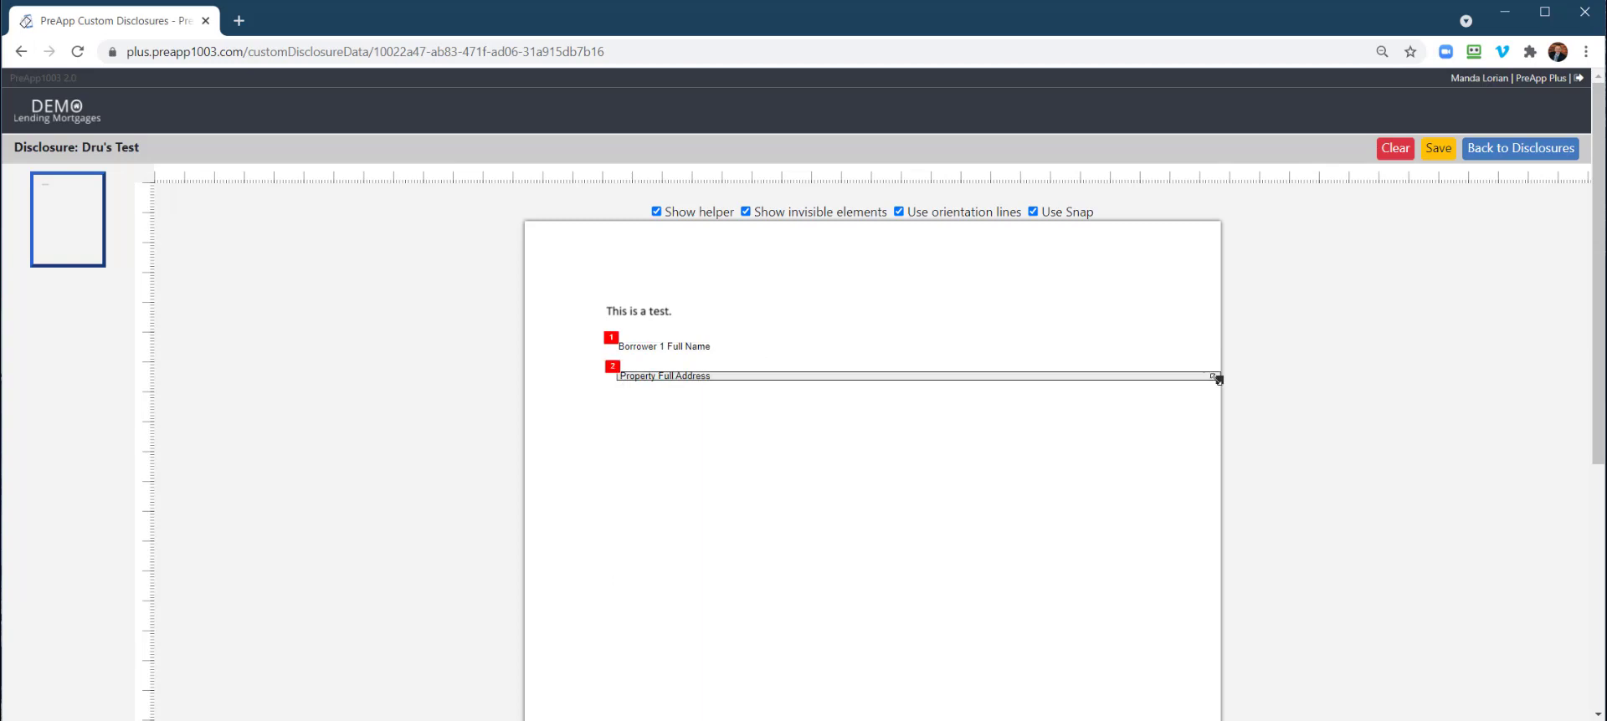
pyautogui.moveTo(1225, 379); pyautogui.dragTo(831, 380)
pyautogui.rightClick(607, 411)
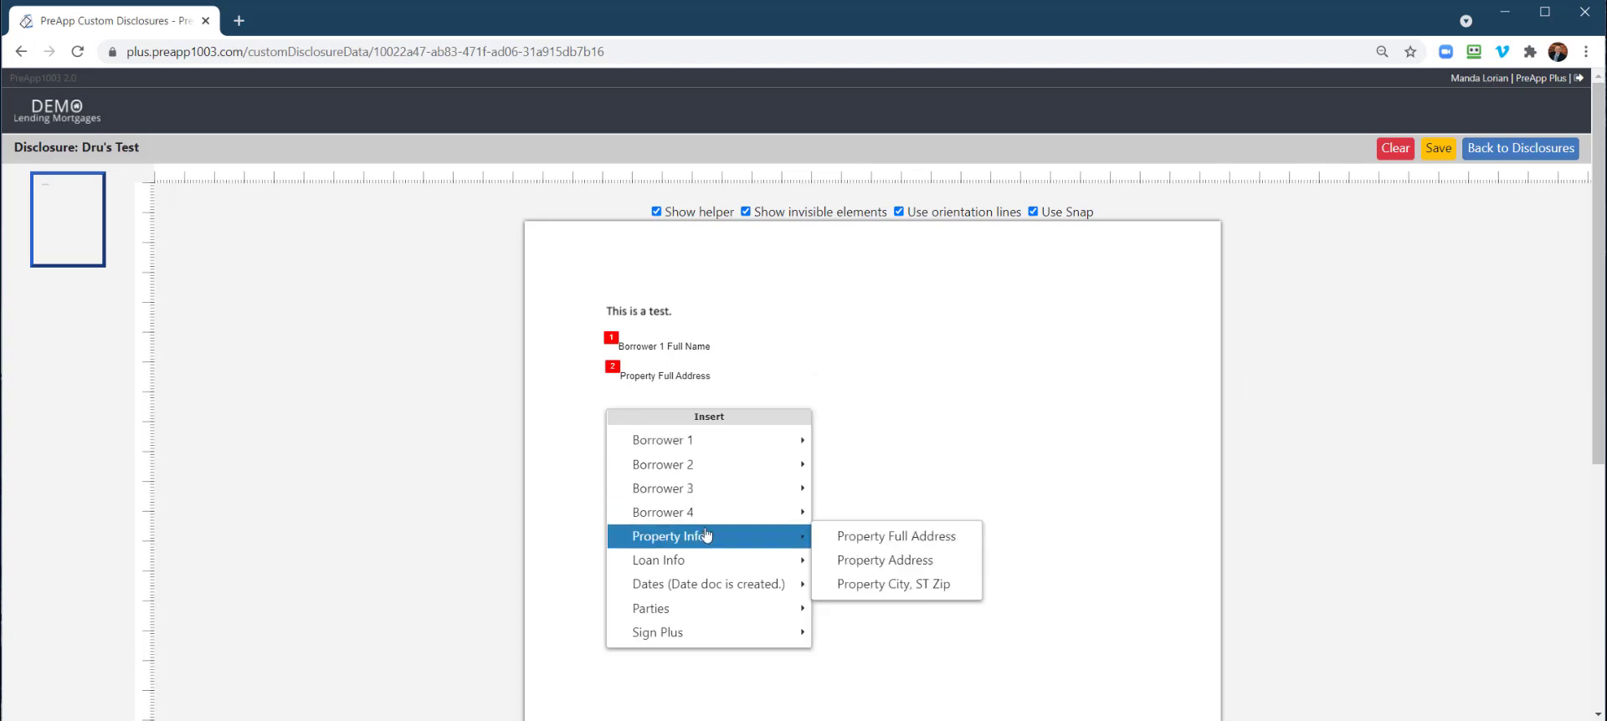
pyautogui.moveTo(735, 560)
pyautogui.click(917, 417)
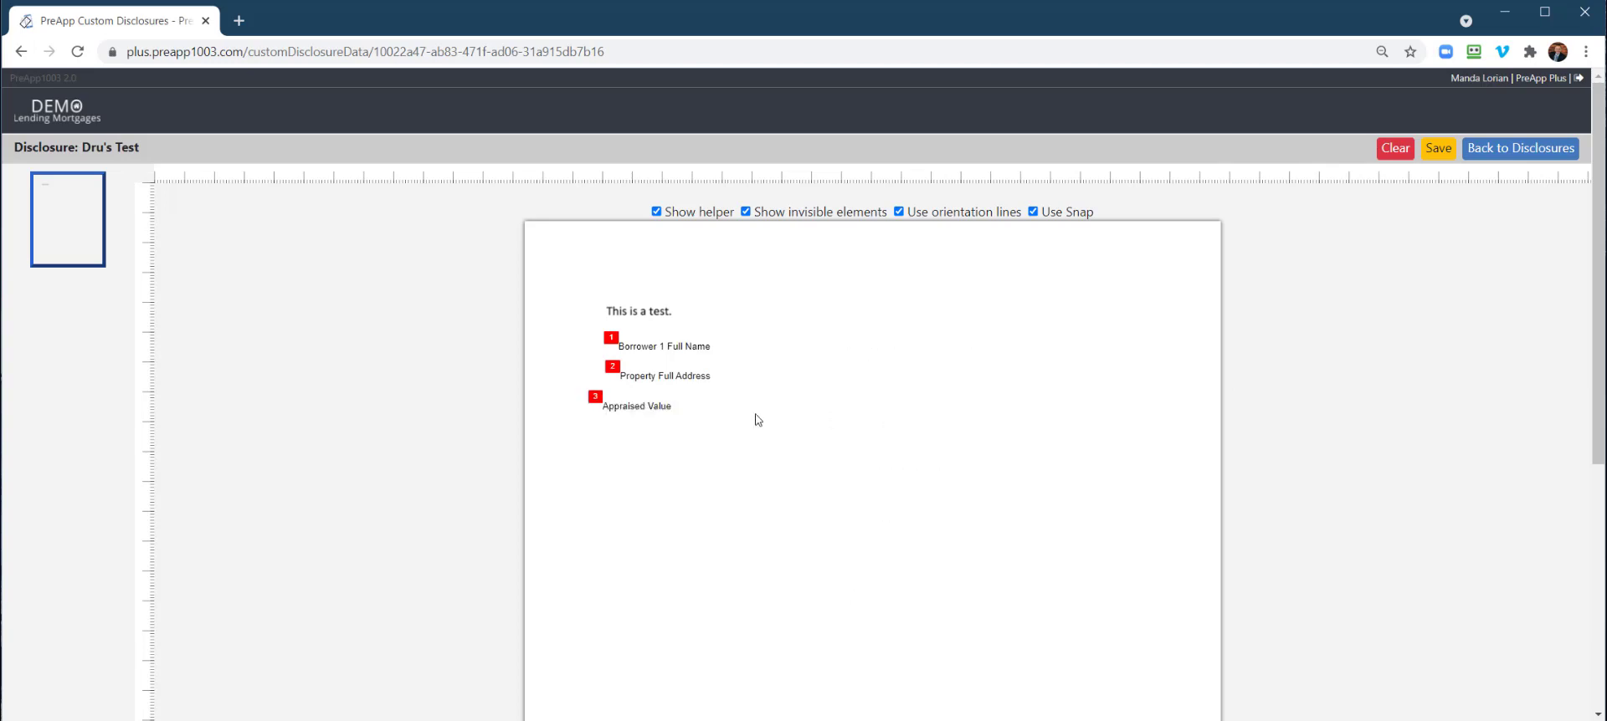
pyautogui.moveTo(733, 402); pyautogui.dragTo(725, 403)
# Insert a Base Loan Amount field lined up under the other fields
pyautogui.rightClick(658, 439)
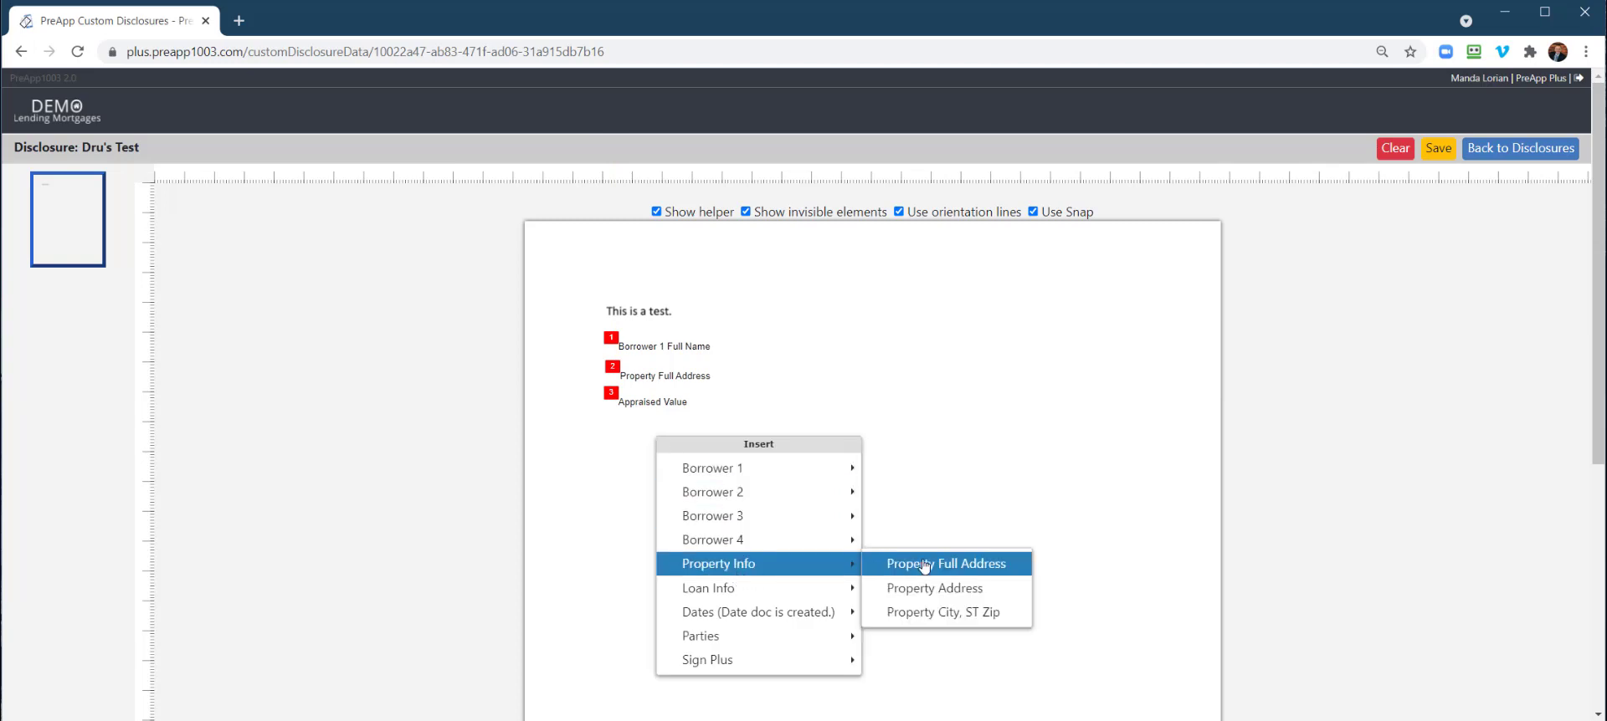
pyautogui.moveTo(754, 588)
pyautogui.moveTo(750, 640)
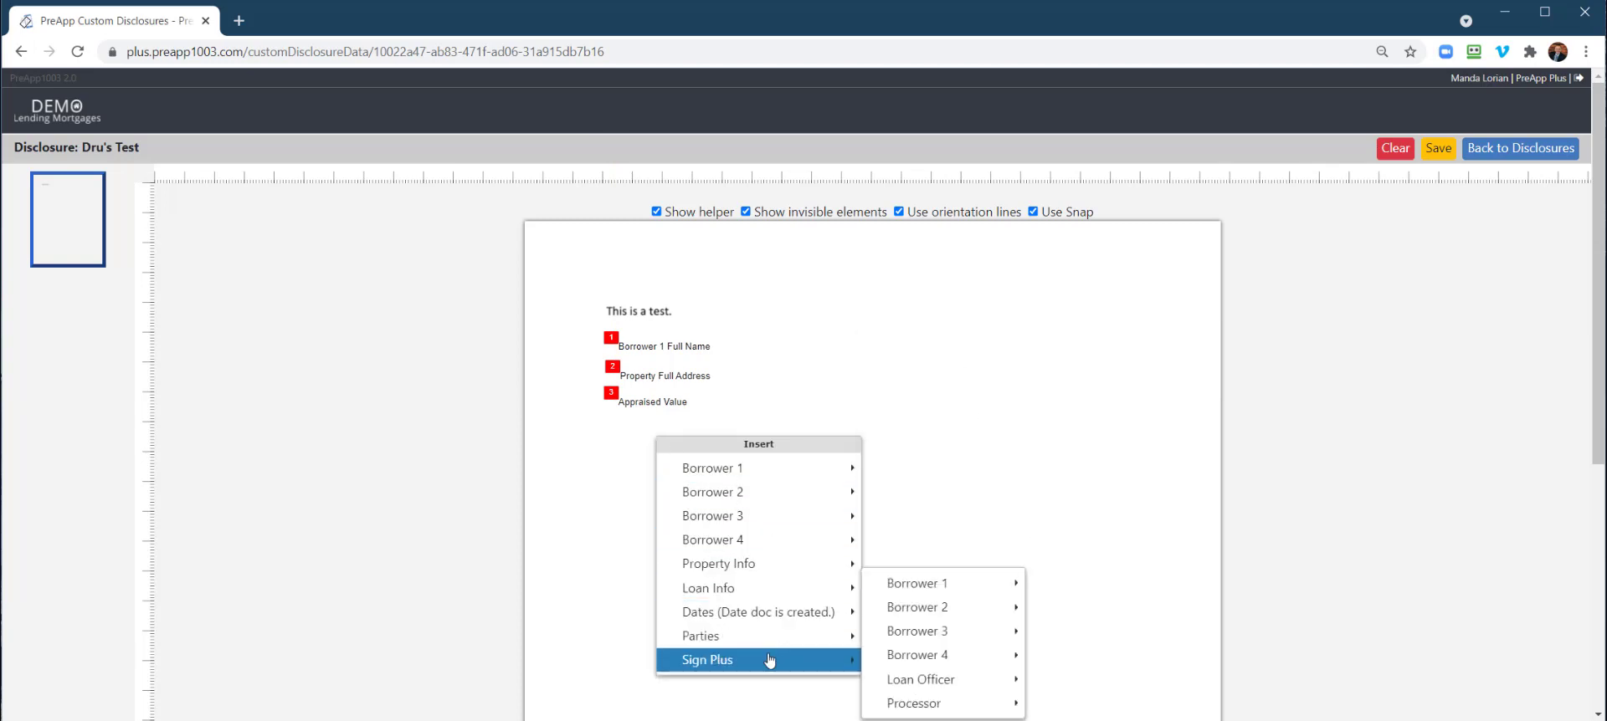
pyautogui.moveTo(803, 471)
pyautogui.scroll(-1, 803, 471)
pyautogui.scroll(1, 802, 470)
pyautogui.moveTo(820, 571)
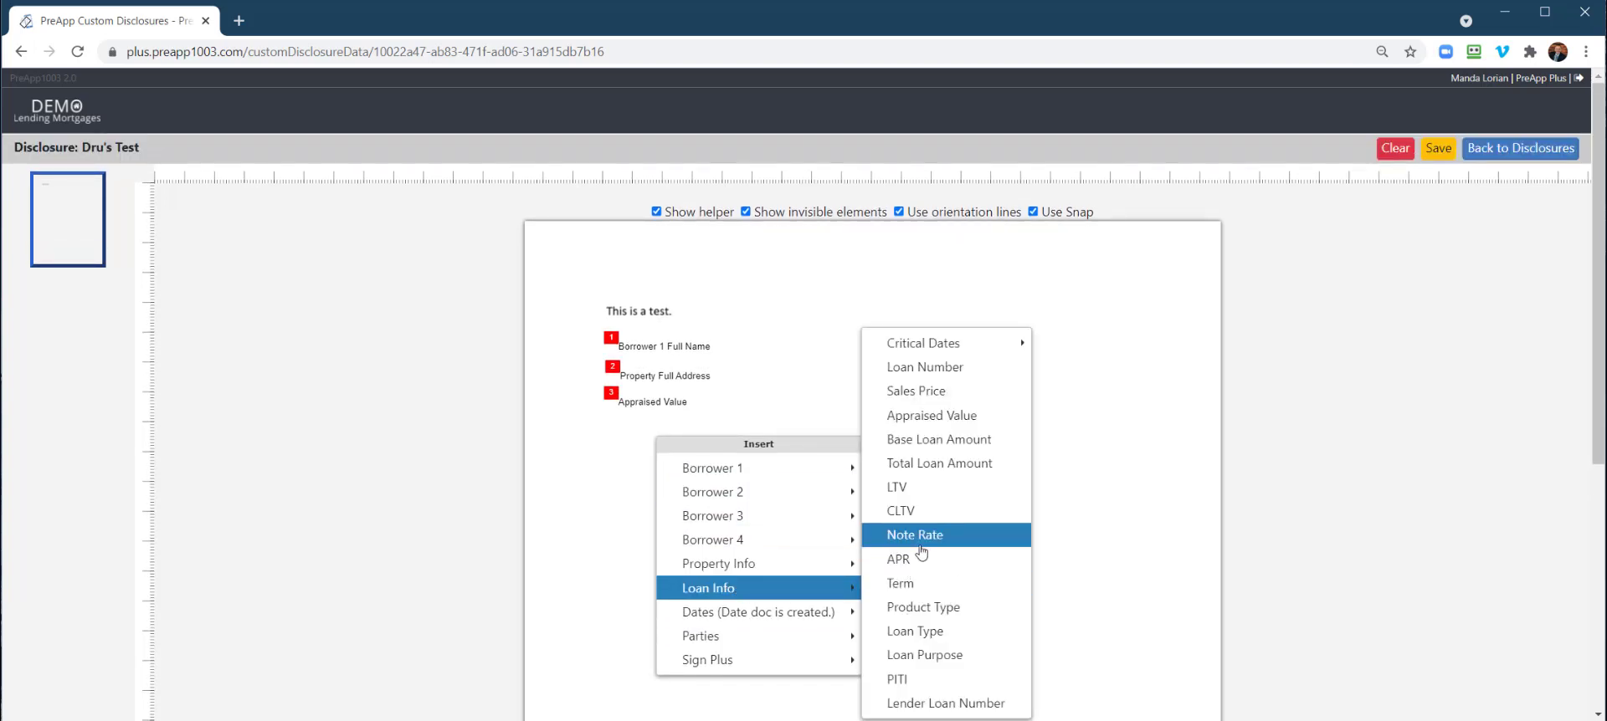
pyautogui.click(924, 440)
pyautogui.moveTo(661, 434); pyautogui.dragTo(617, 430)
# Add a Borrower 1 signature box aligned with the other fields
pyautogui.rightClick(624, 495)
pyautogui.moveTo(670, 478)
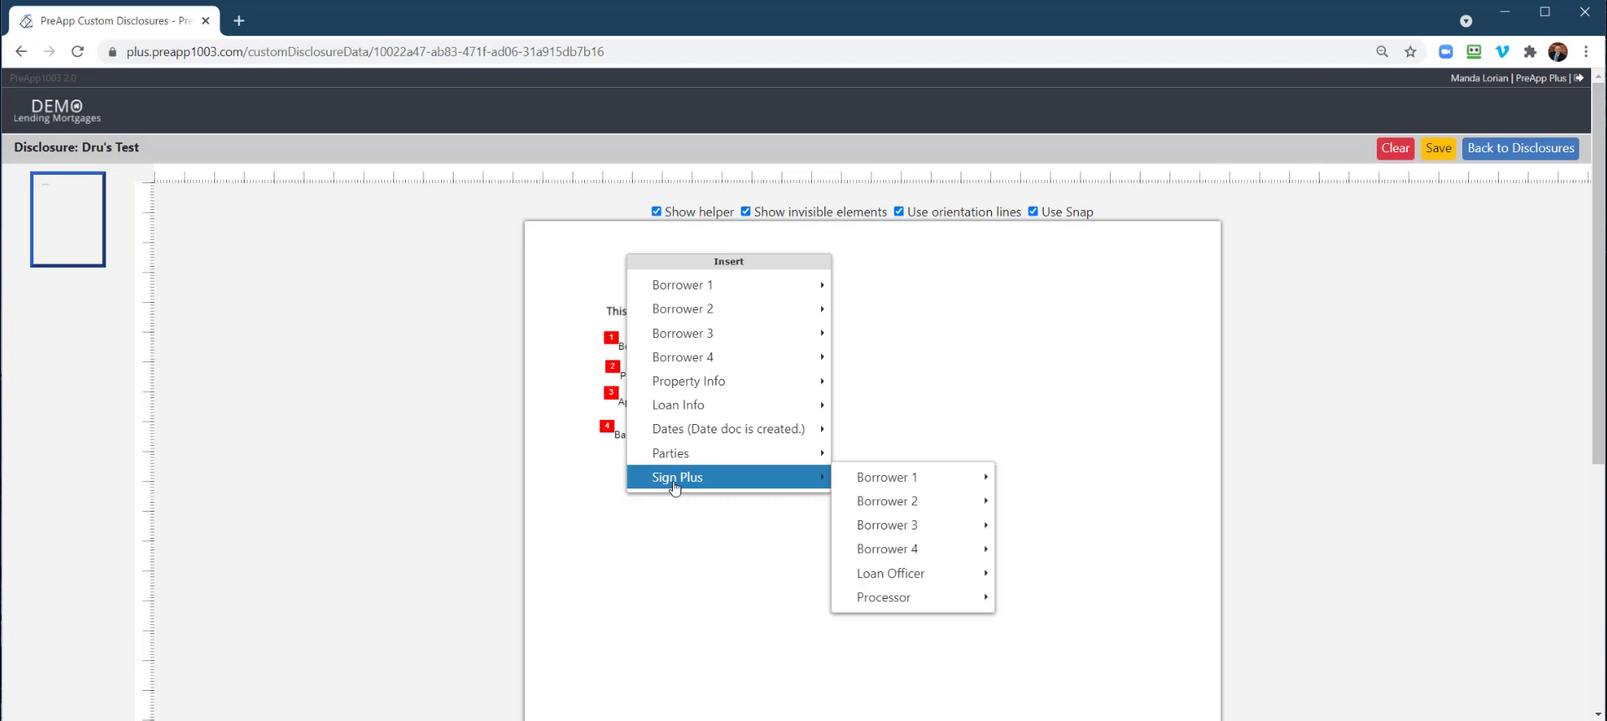
pyautogui.moveTo(918, 477)
pyautogui.click(1054, 479)
pyautogui.moveTo(728, 510); pyautogui.dragTo(718, 509)
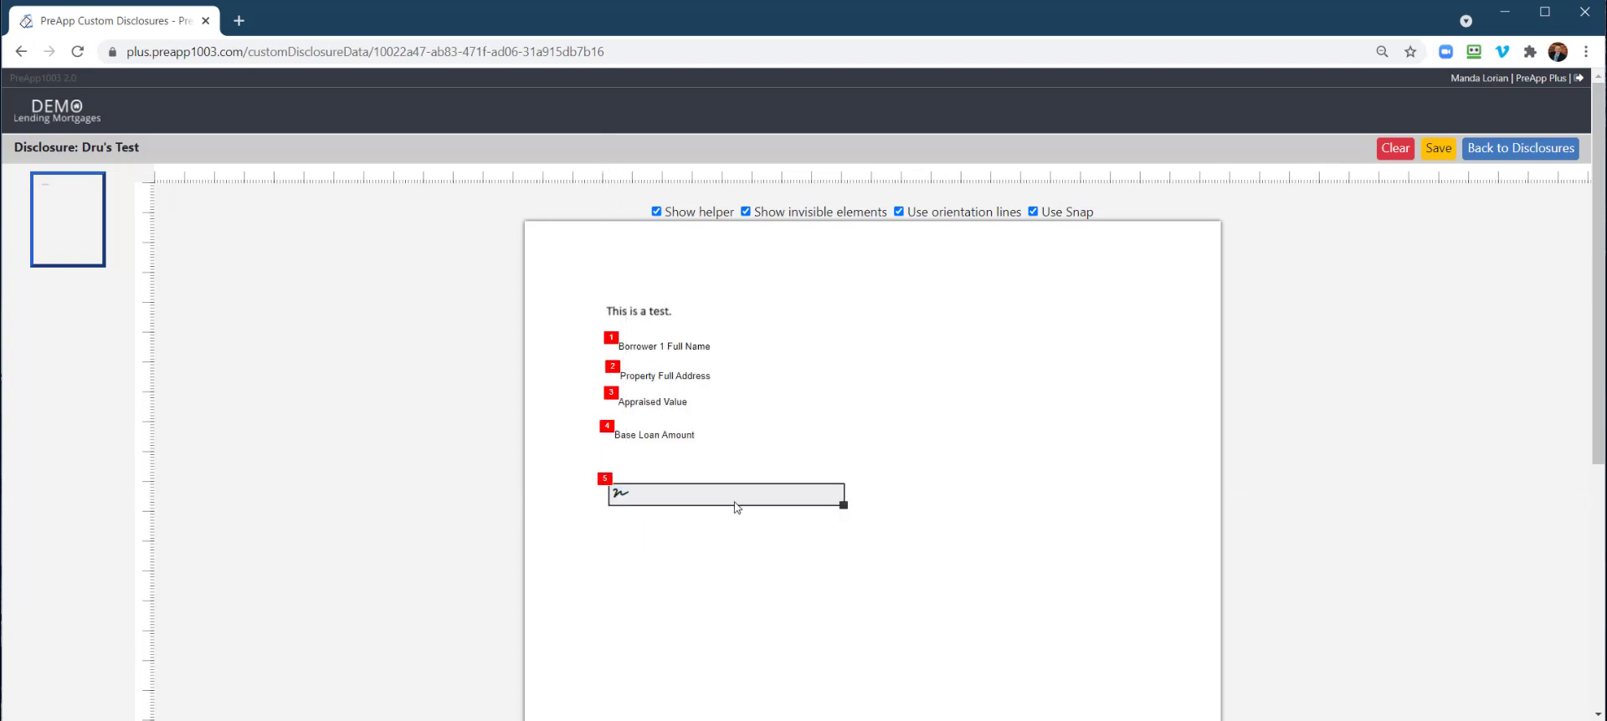
# Remove the trial Borrower 2 Full Name field and save the layout
pyautogui.rightClick(910, 337)
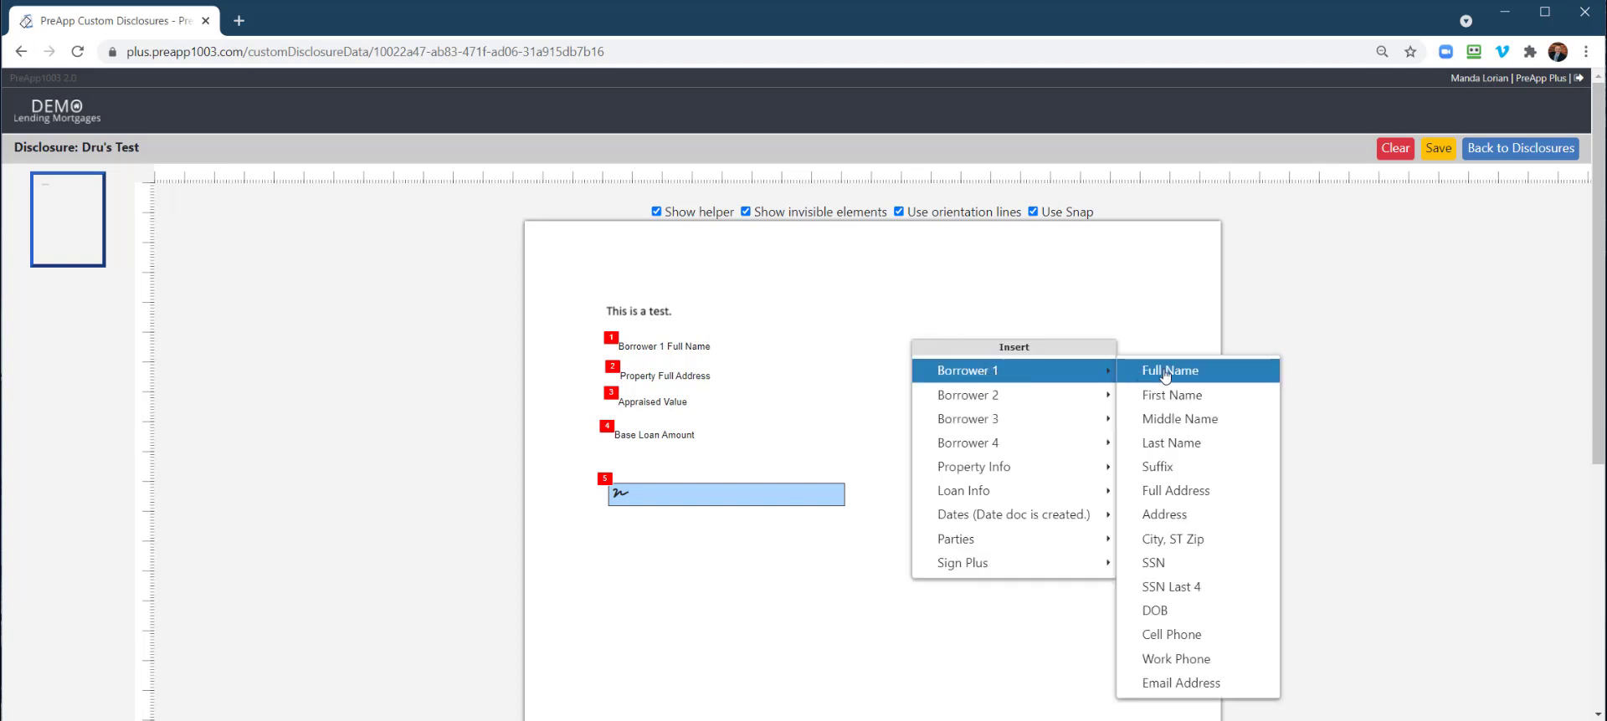
pyautogui.moveTo(1027, 399)
pyautogui.click(1170, 391)
pyautogui.moveTo(1001, 362); pyautogui.dragTo(947, 339)
pyautogui.rightClick(949, 343)
pyautogui.click(990, 360)
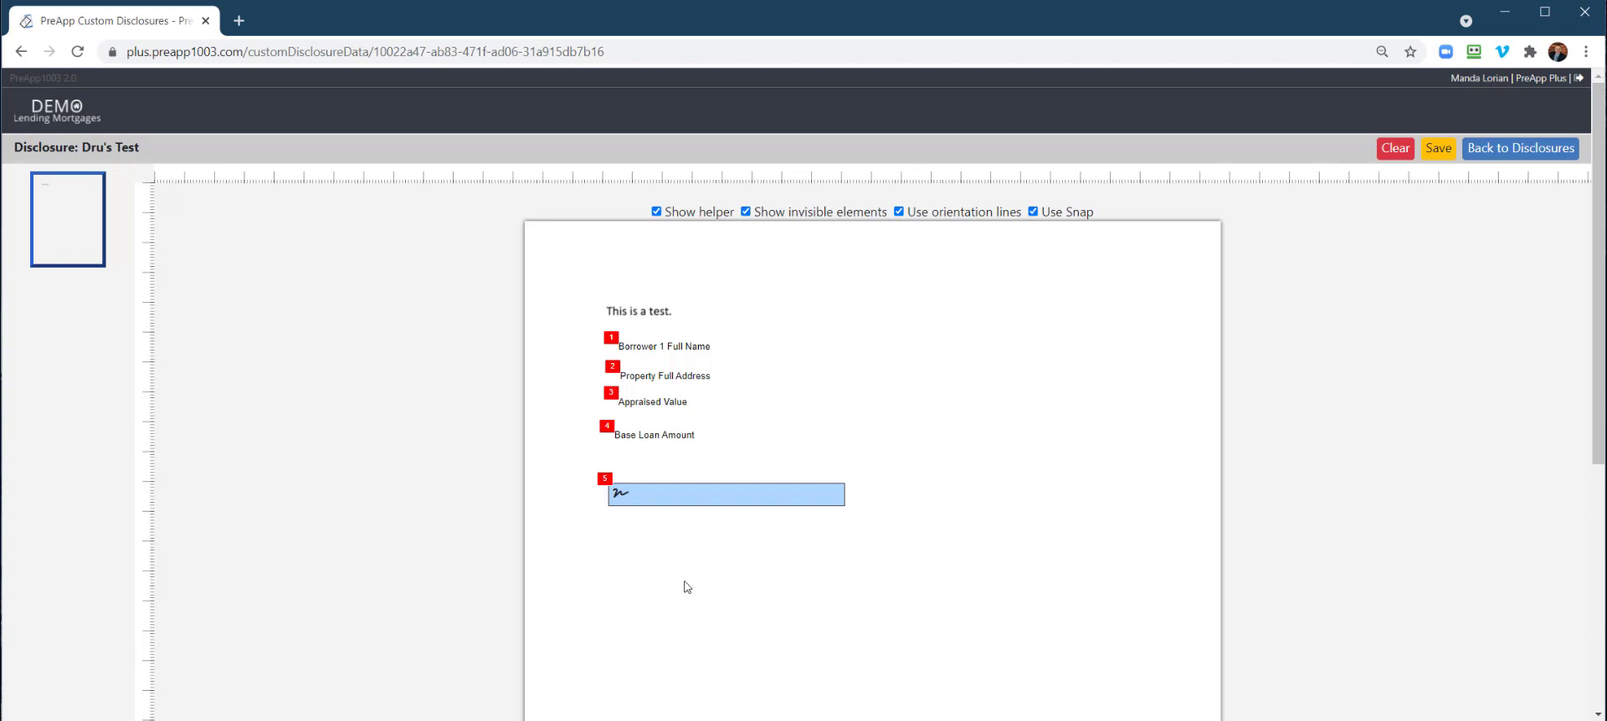
pyautogui.click(1440, 149)
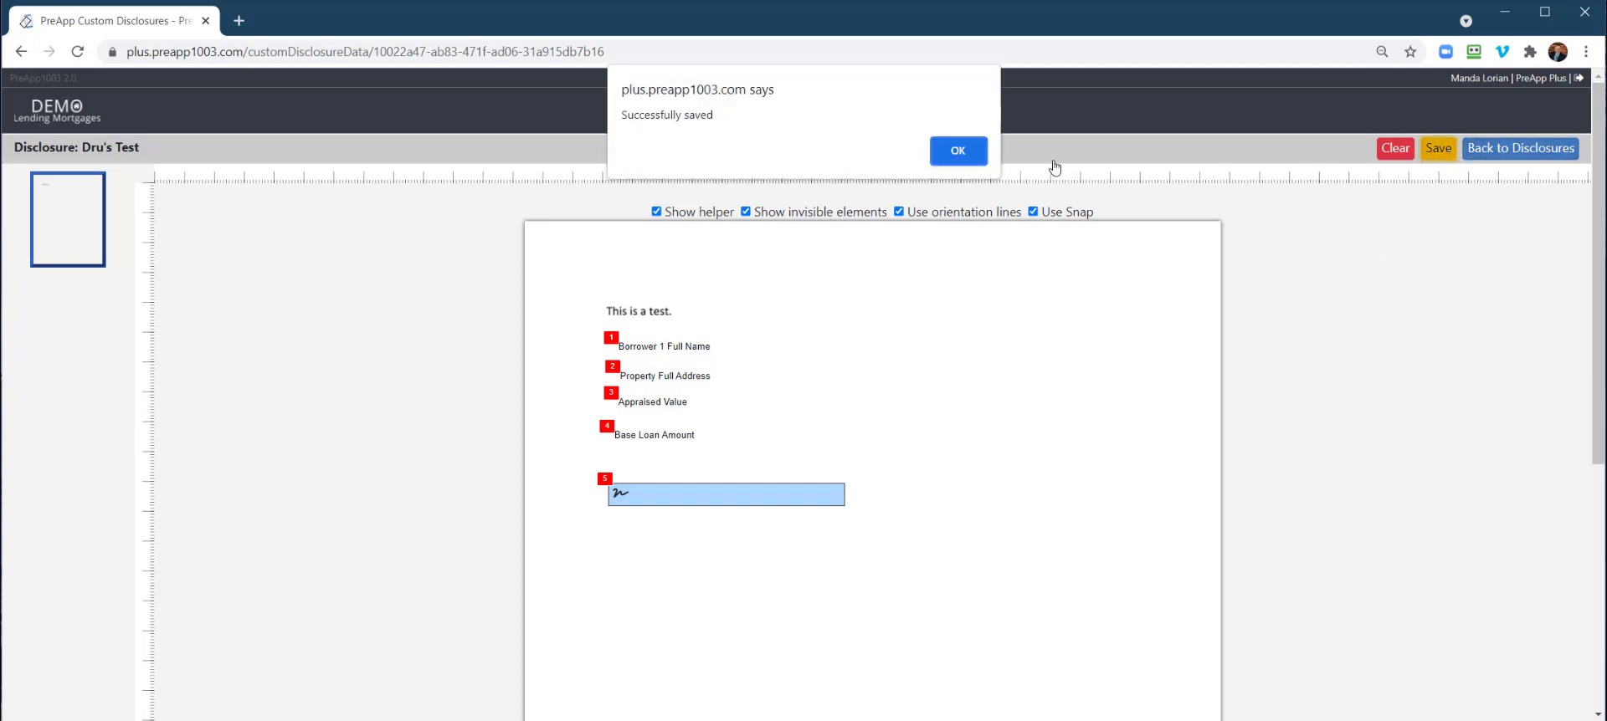
# Leave the disclosure editor, open the loan from Pipelines, and expand Forms/Disclosures
pyautogui.click(958, 150)
pyautogui.click(1519, 154)
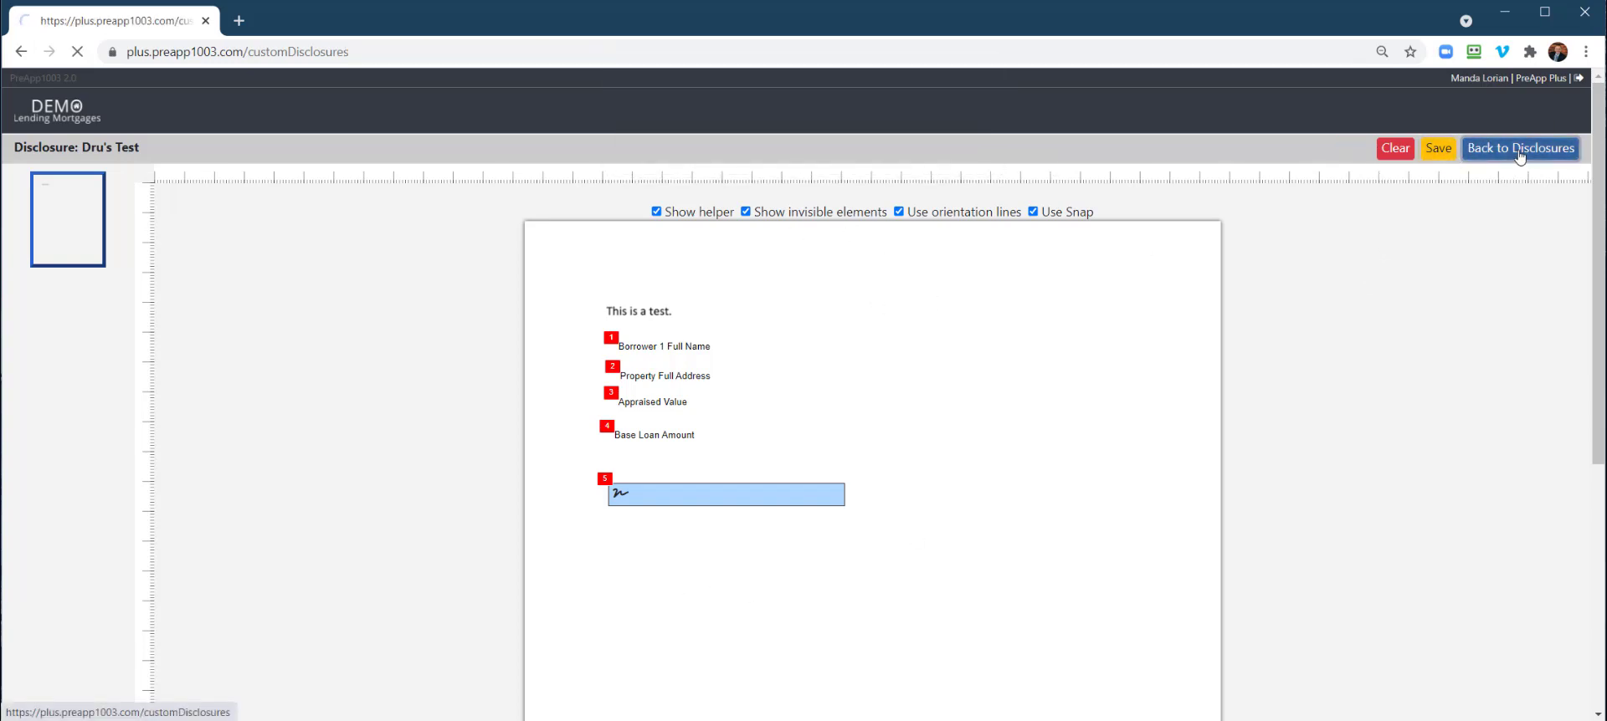
pyautogui.click(1295, 111)
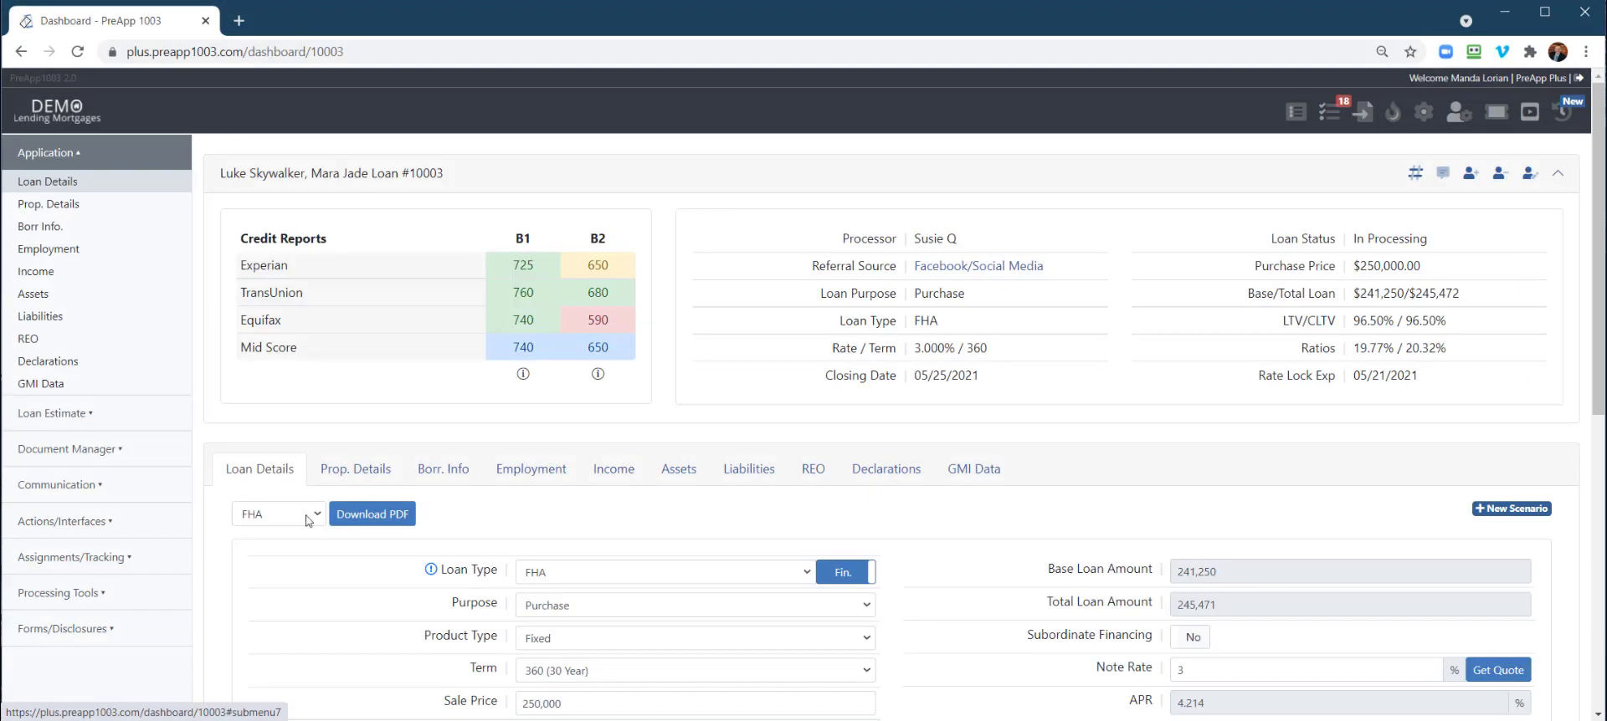
pyautogui.scroll(-2, 345, 471)
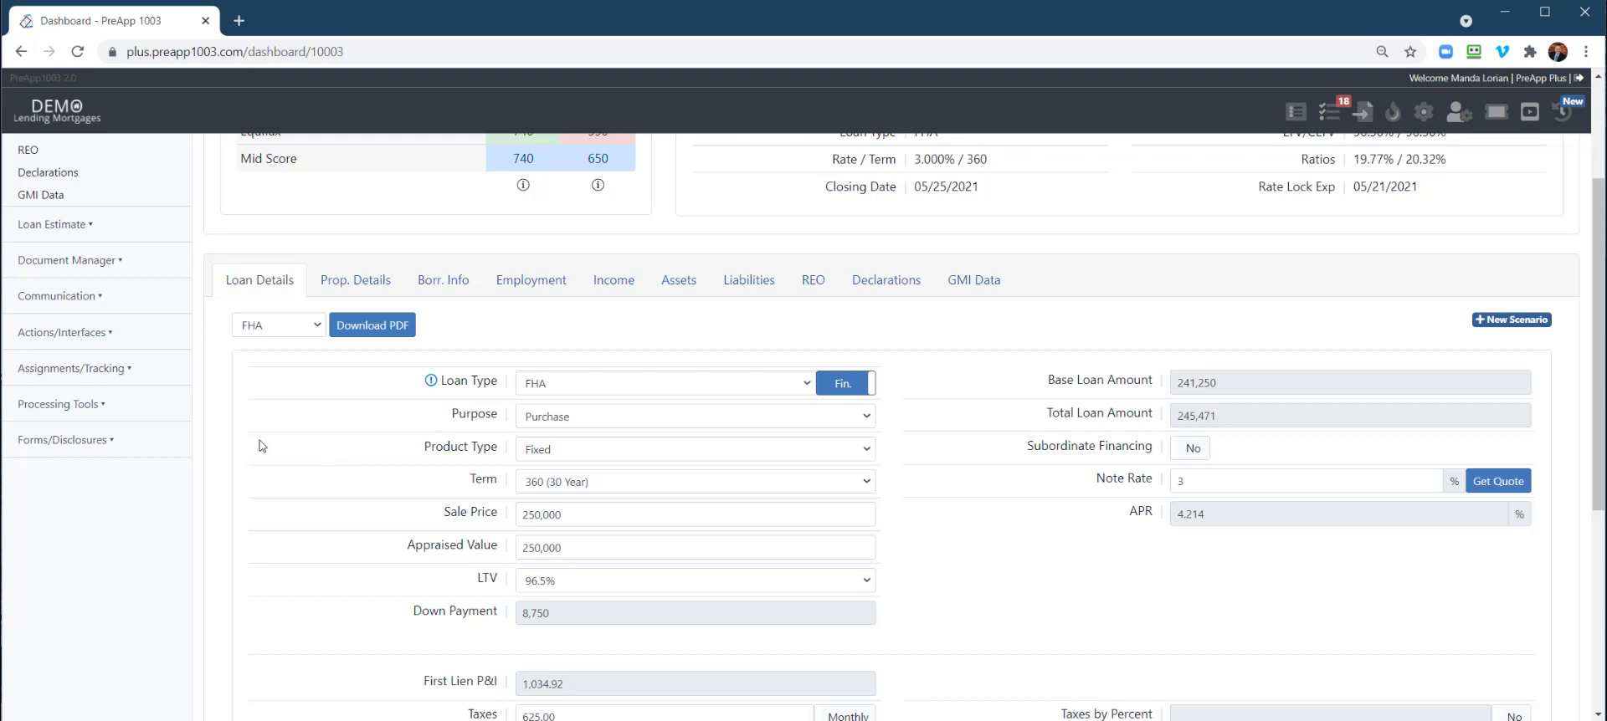
pyautogui.click(105, 441)
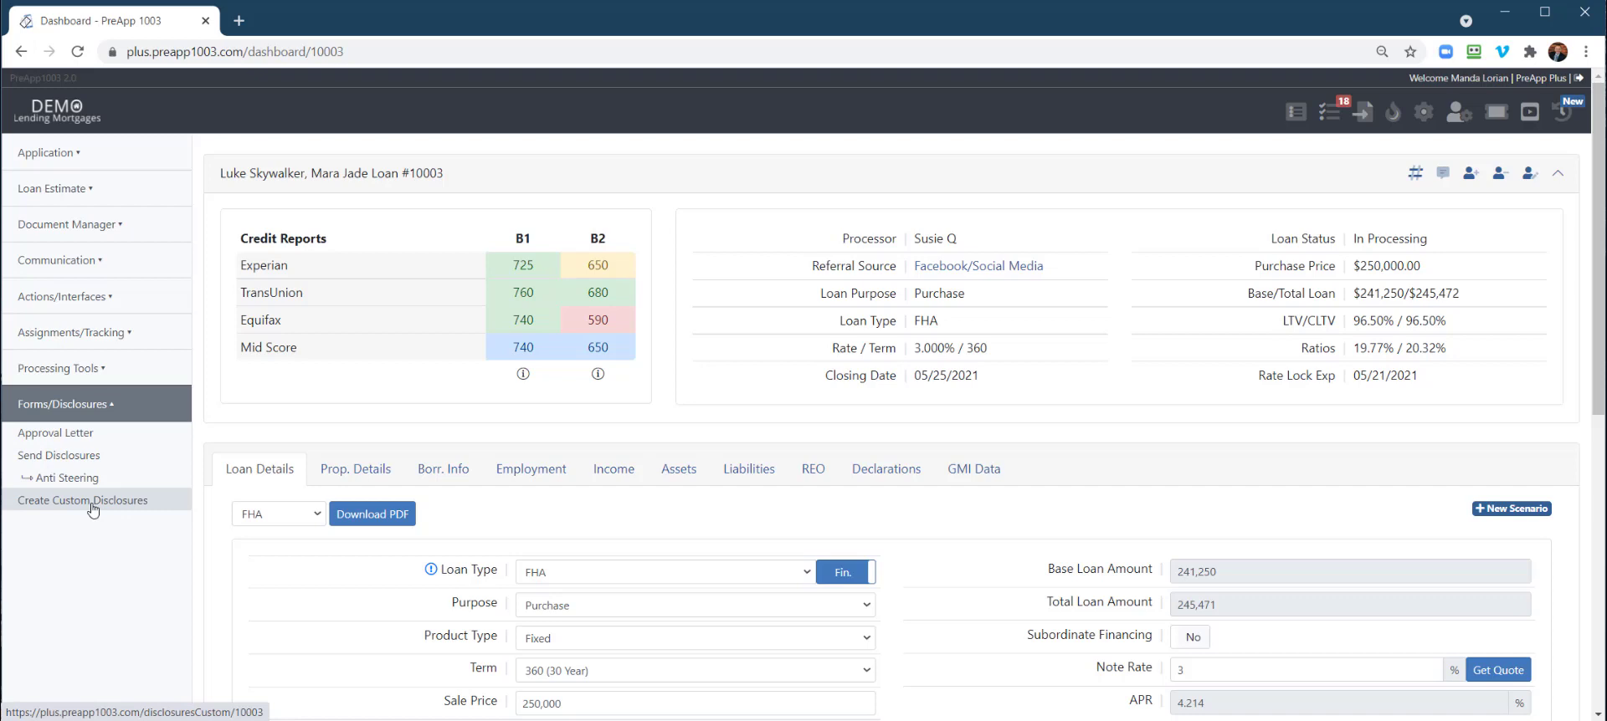
# Set up disclosure 'LOX LOE' from TestPDF.pdf, assigned to the primary borrower
pyautogui.click(94, 503)
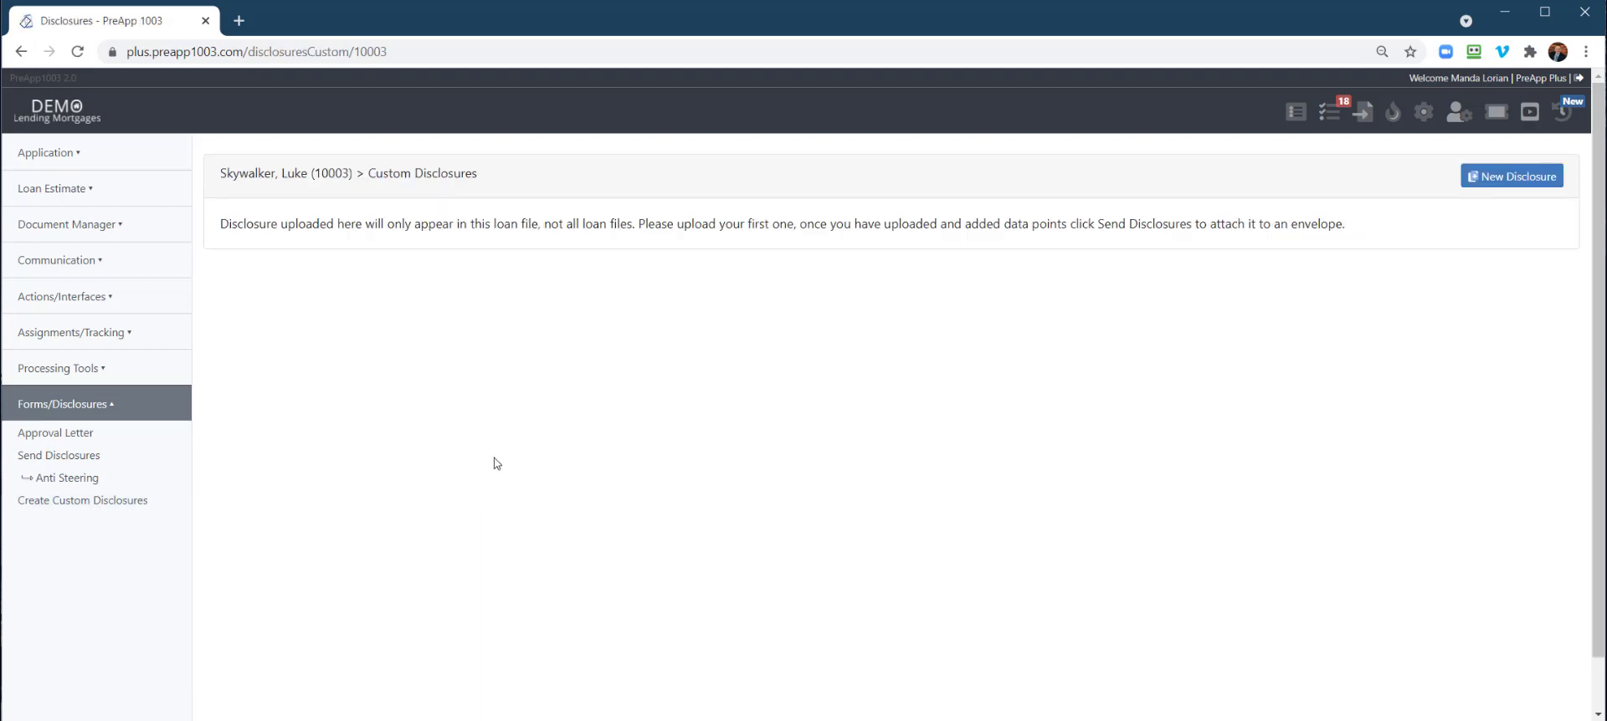
pyautogui.click(1518, 182)
pyautogui.click(657, 167)
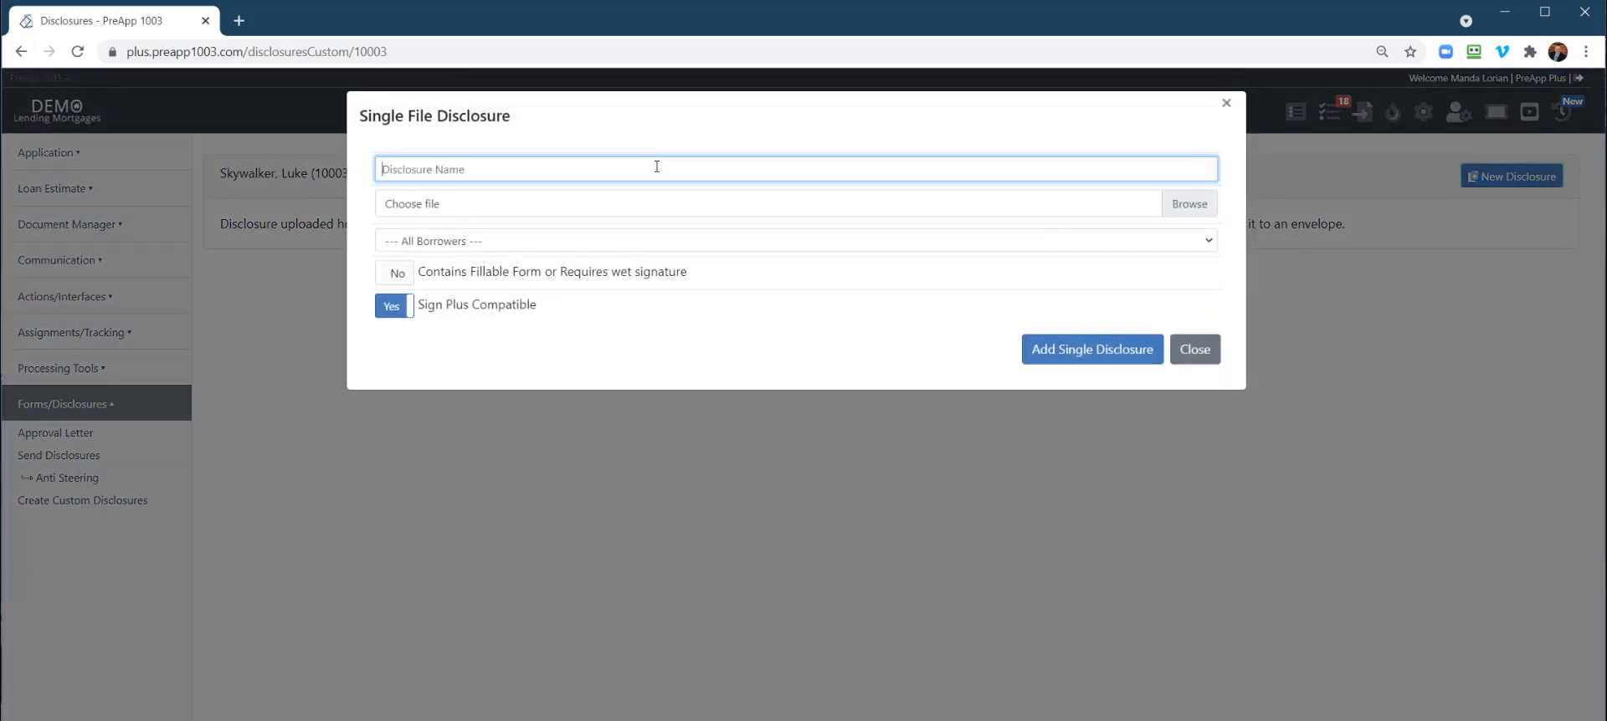
pyautogui.write('LOX LOE')
pyautogui.click(1198, 211)
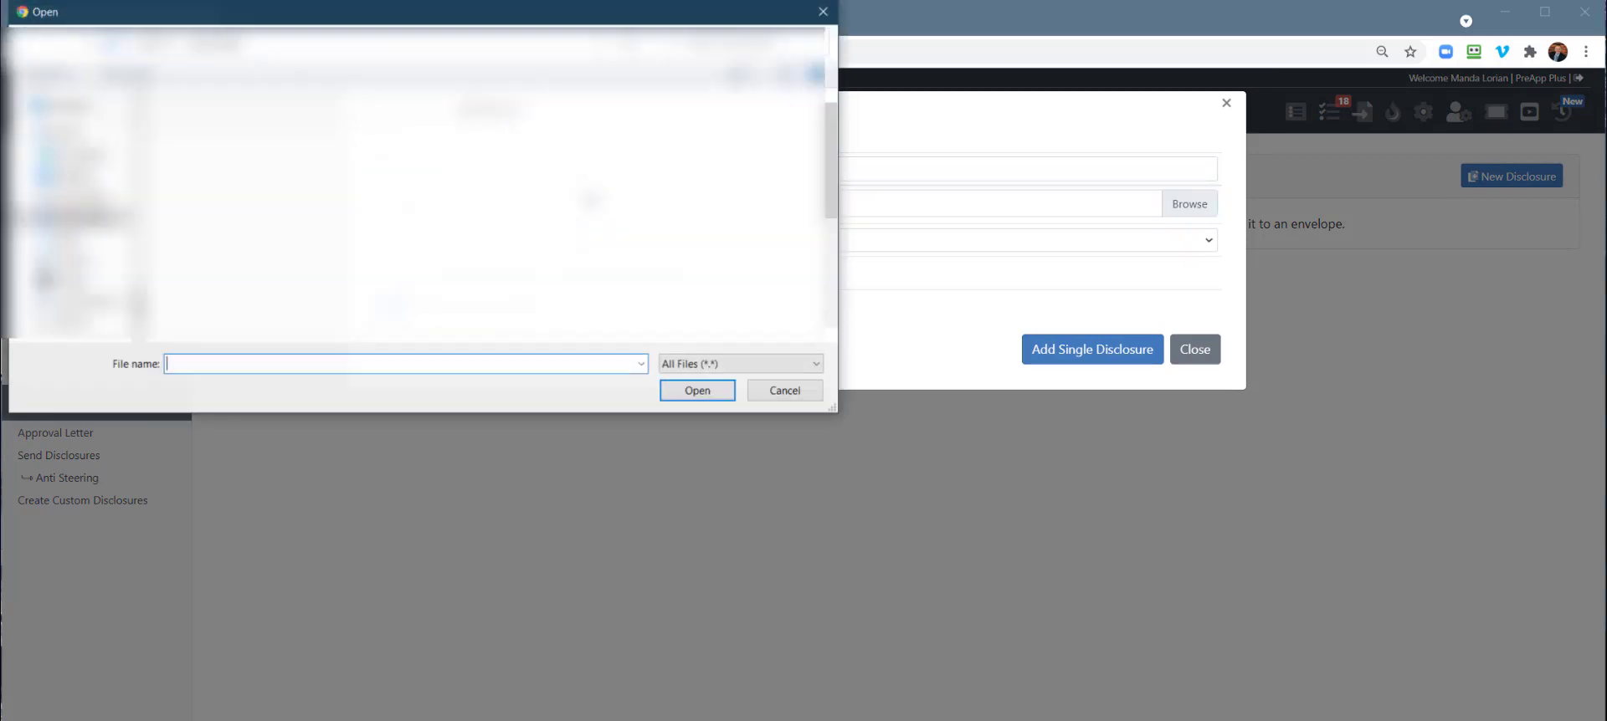
pyautogui.scroll(-2, 543, 225)
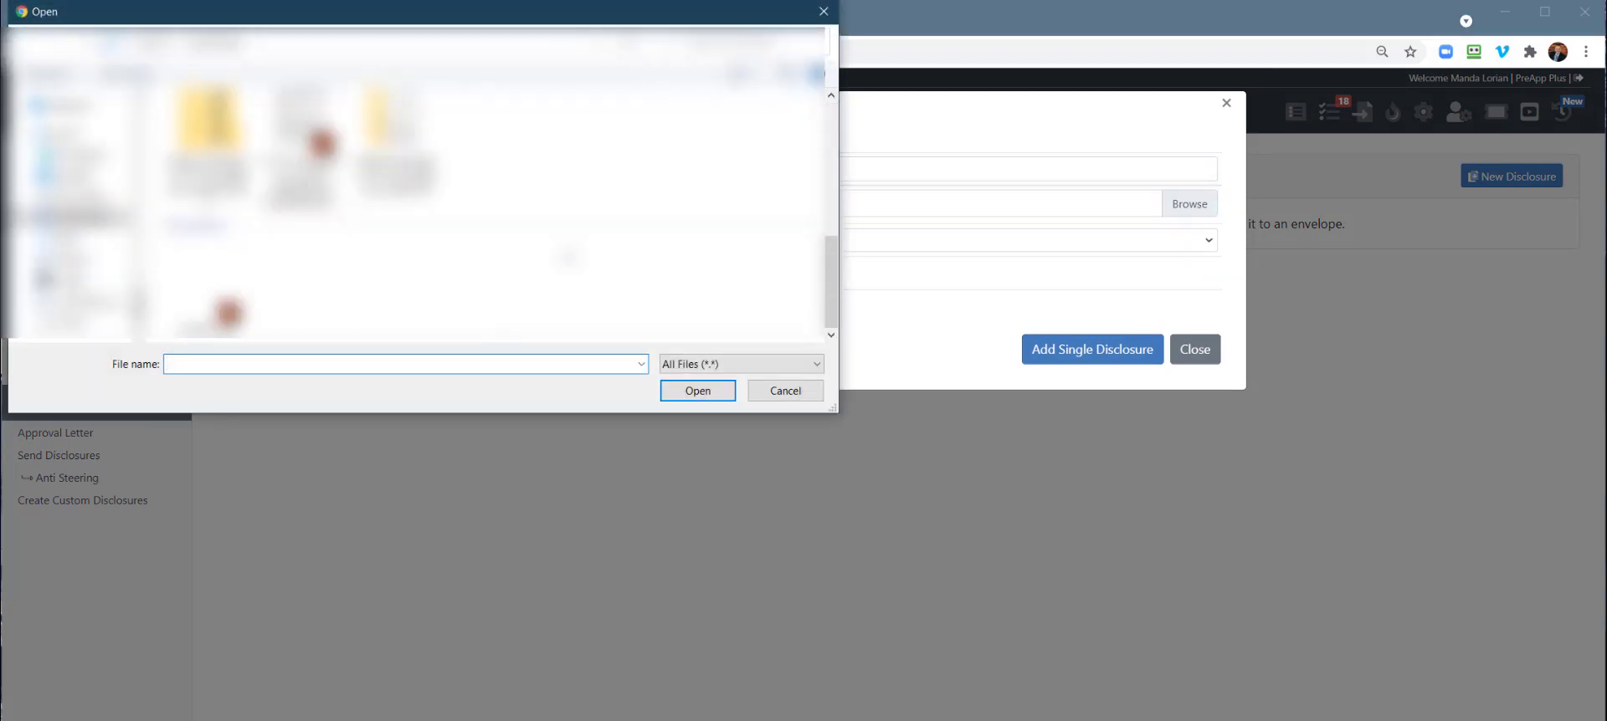
pyautogui.doubleClick(251, 289)
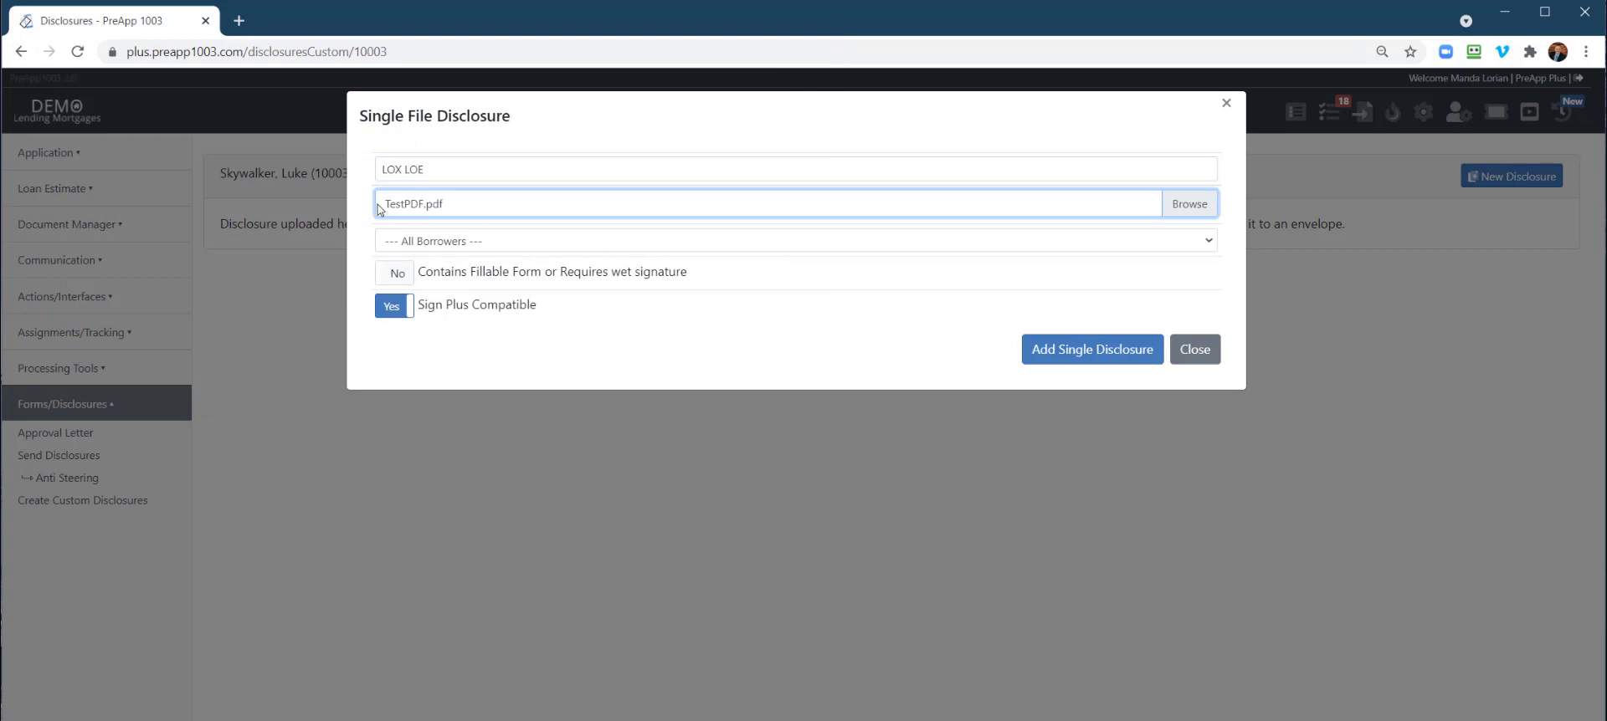
pyautogui.click(546, 243)
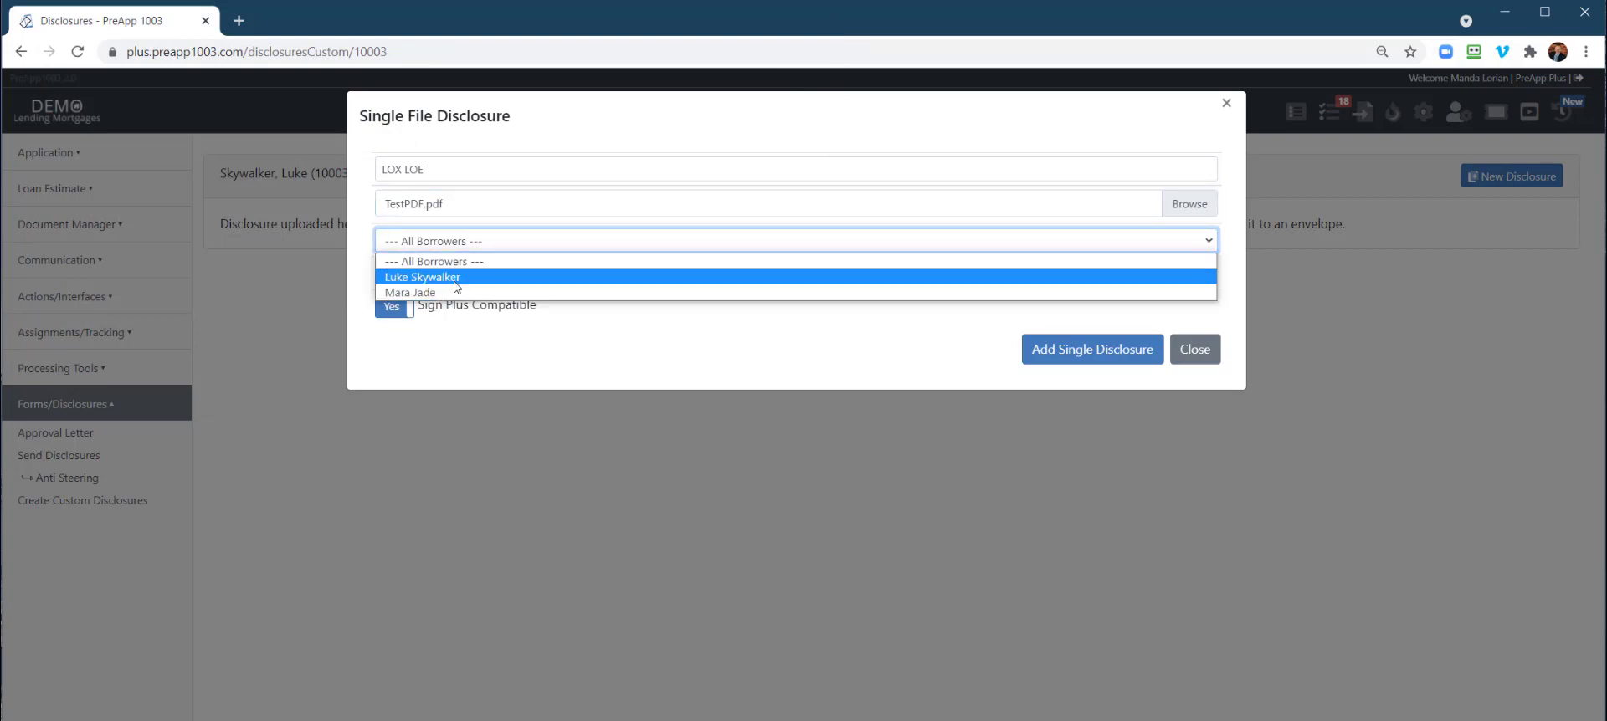
pyautogui.click(446, 278)
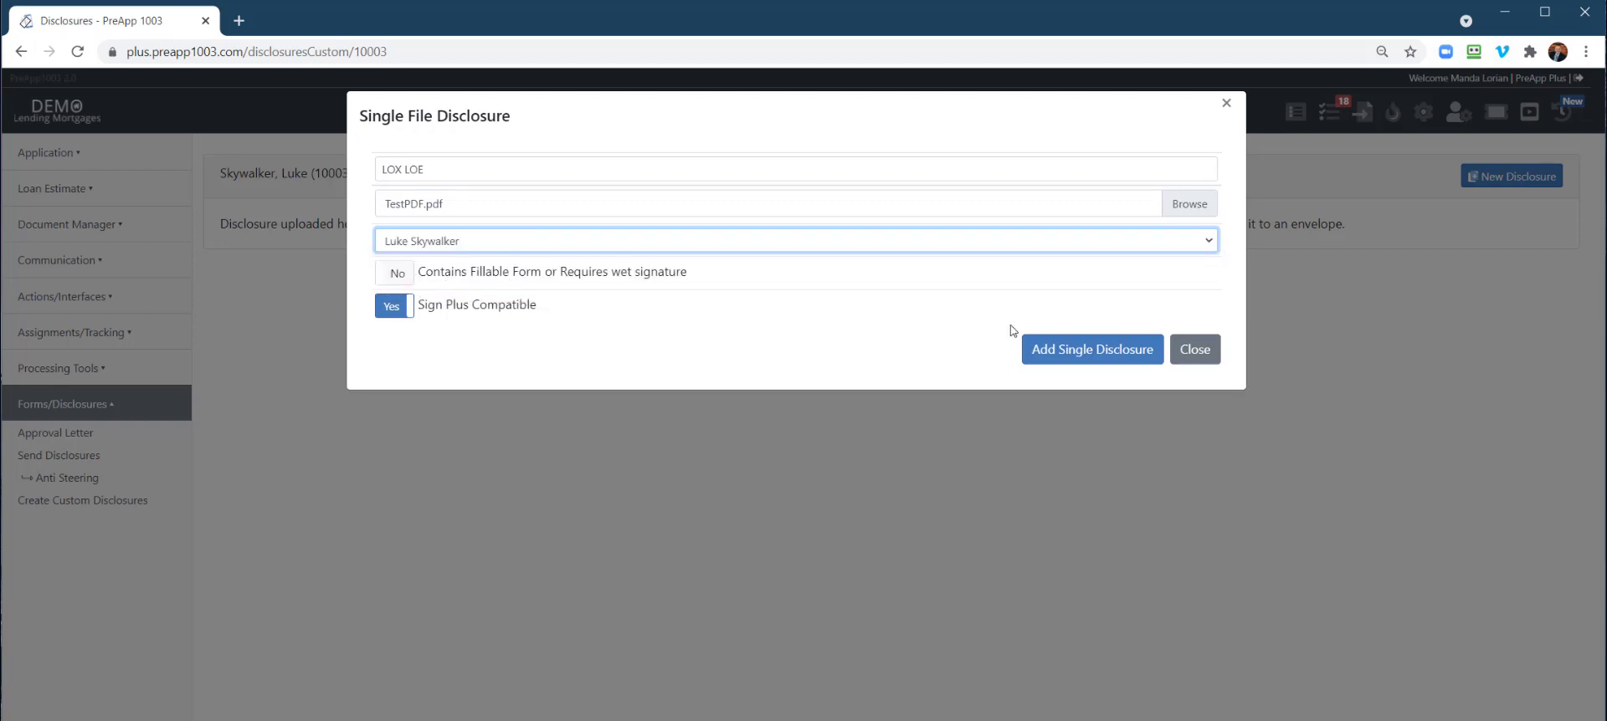
# Add LOX LOE to the loan and place a Borrower 1 Full Name field low on its page
pyautogui.click(1059, 359)
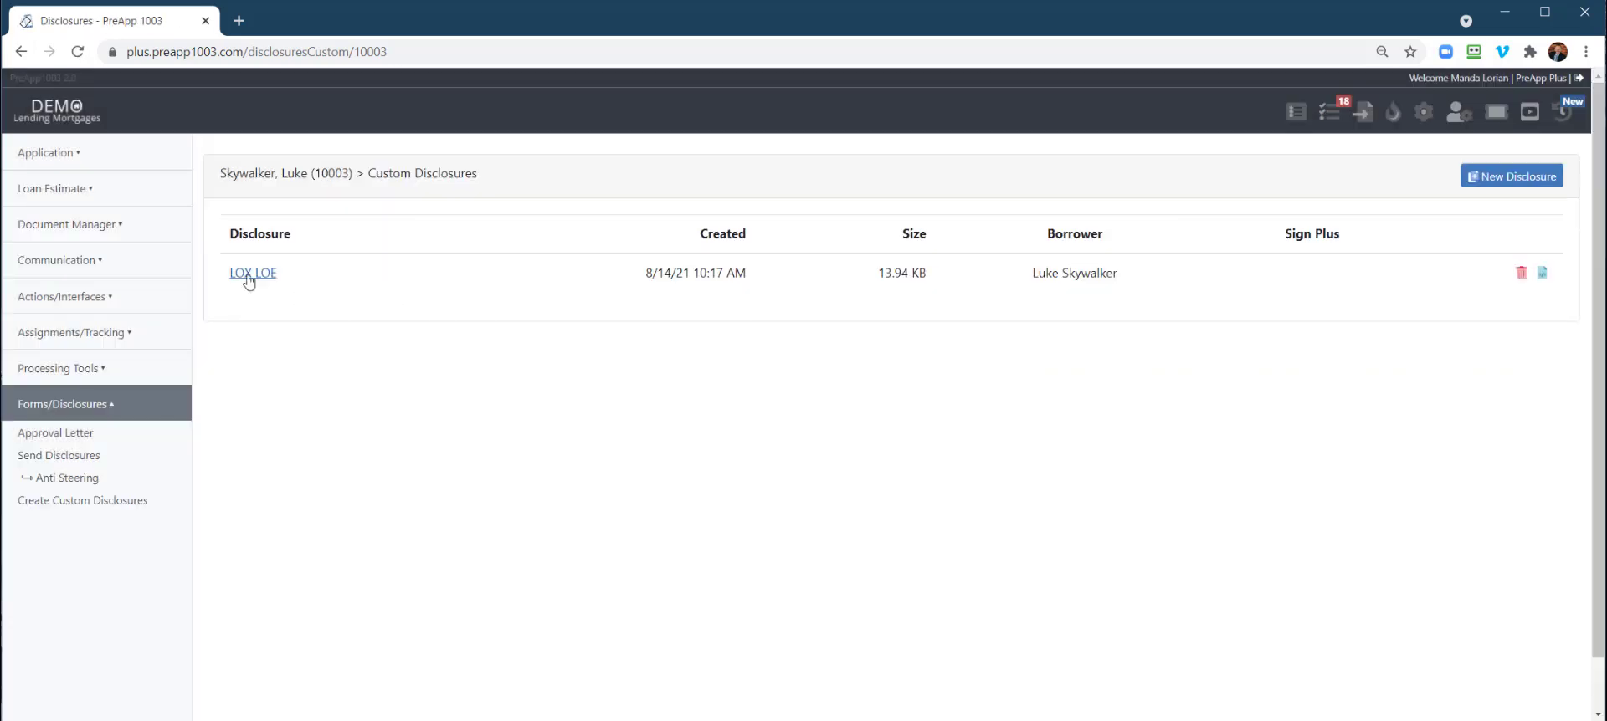
pyautogui.click(1544, 278)
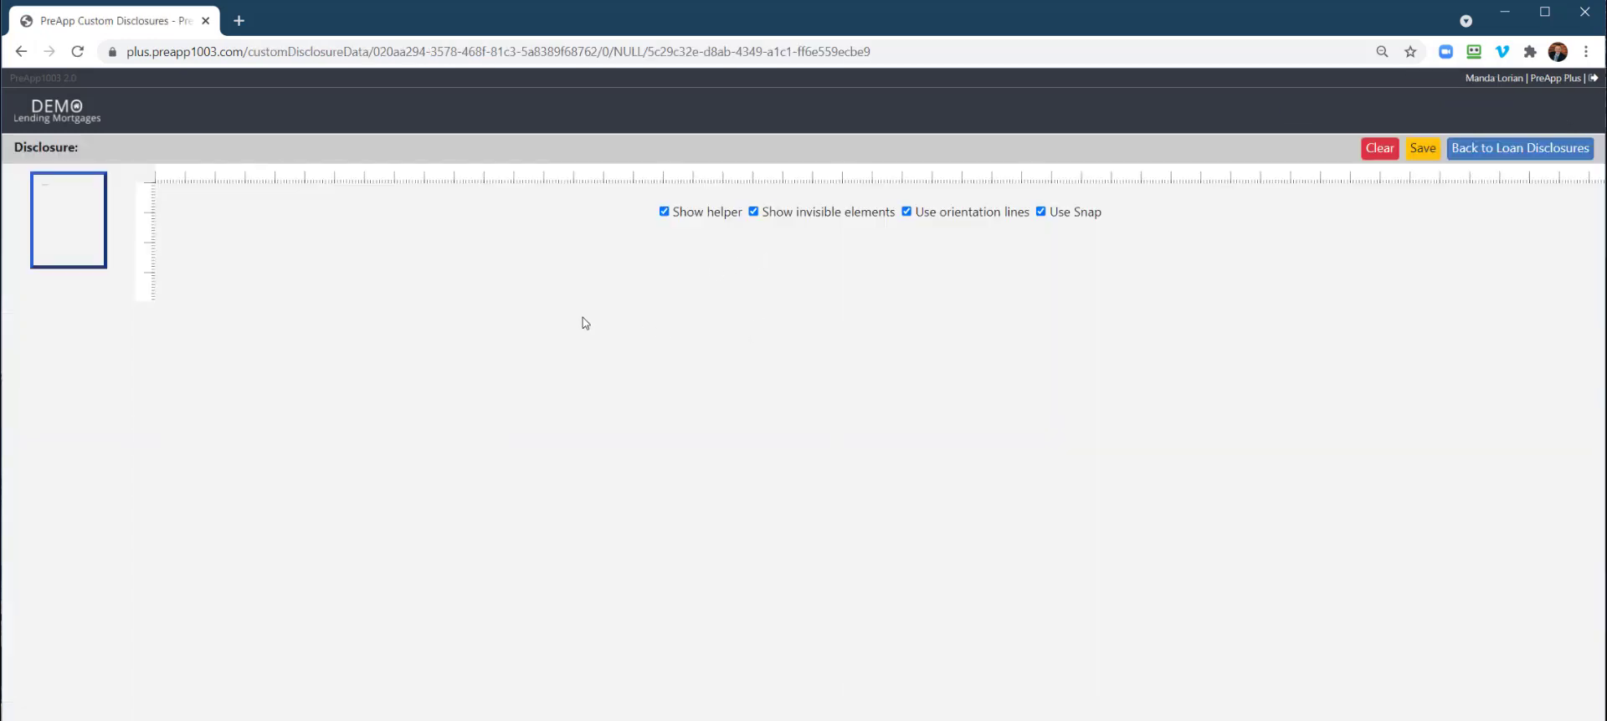
pyautogui.scroll(-2, 639, 369)
pyautogui.scroll(2, 643, 373)
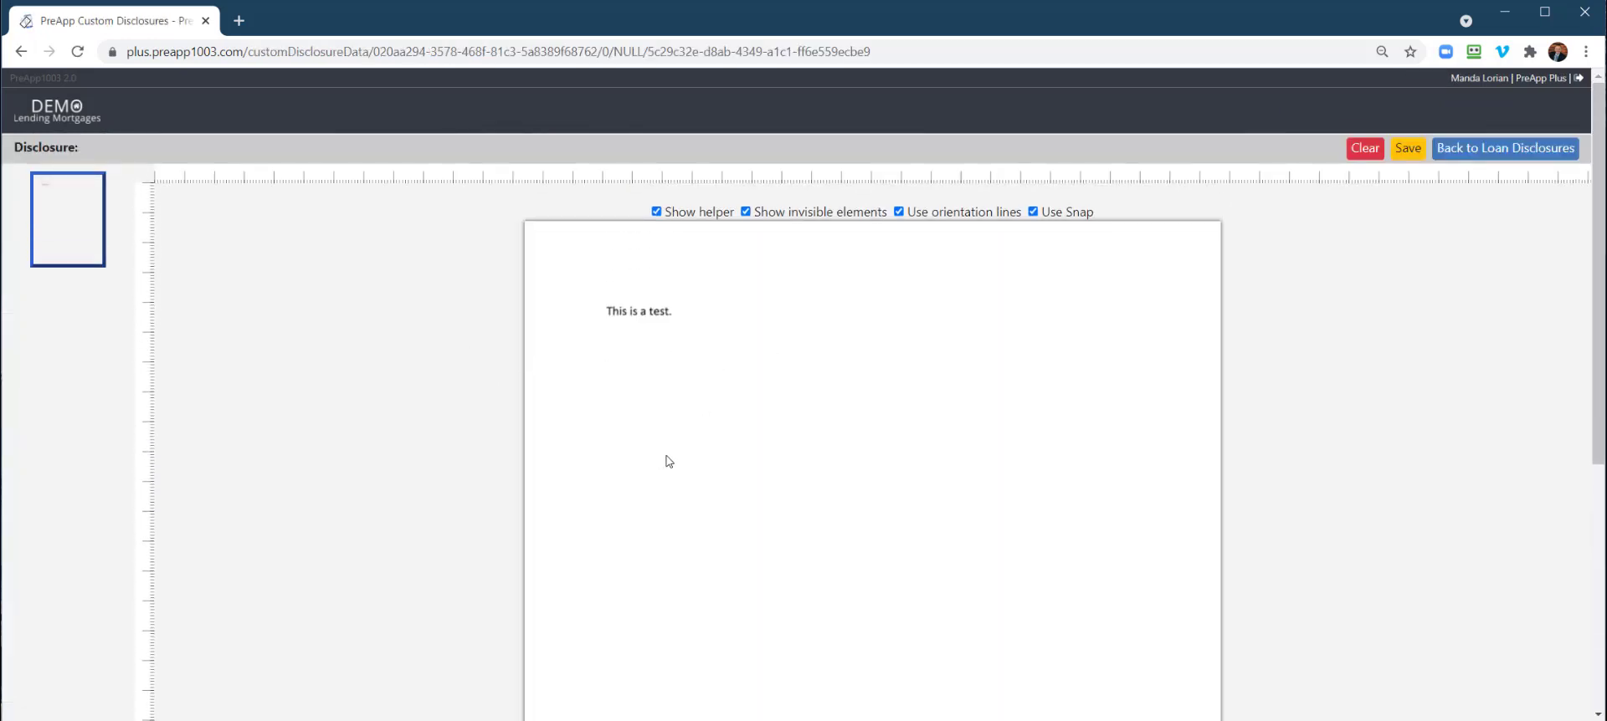
pyautogui.scroll(-1, 683, 389)
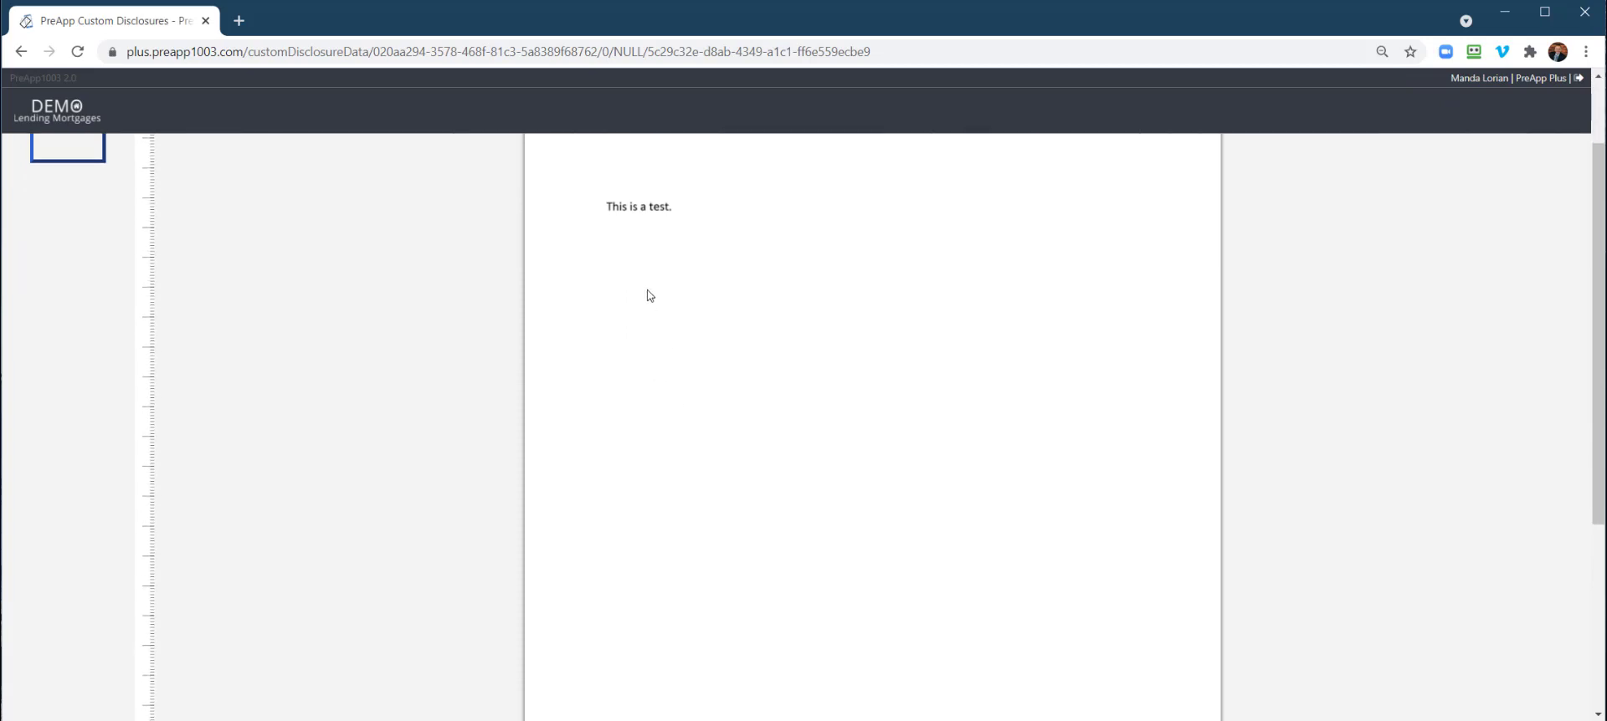
pyautogui.rightClick(650, 294)
pyautogui.moveTo(717, 312)
pyautogui.click(938, 312)
pyautogui.moveTo(733, 288); pyautogui.dragTo(698, 584)
# Insert a Borrower 1 Cell Phone field near the name field
pyautogui.scroll(-1, 664, 581)
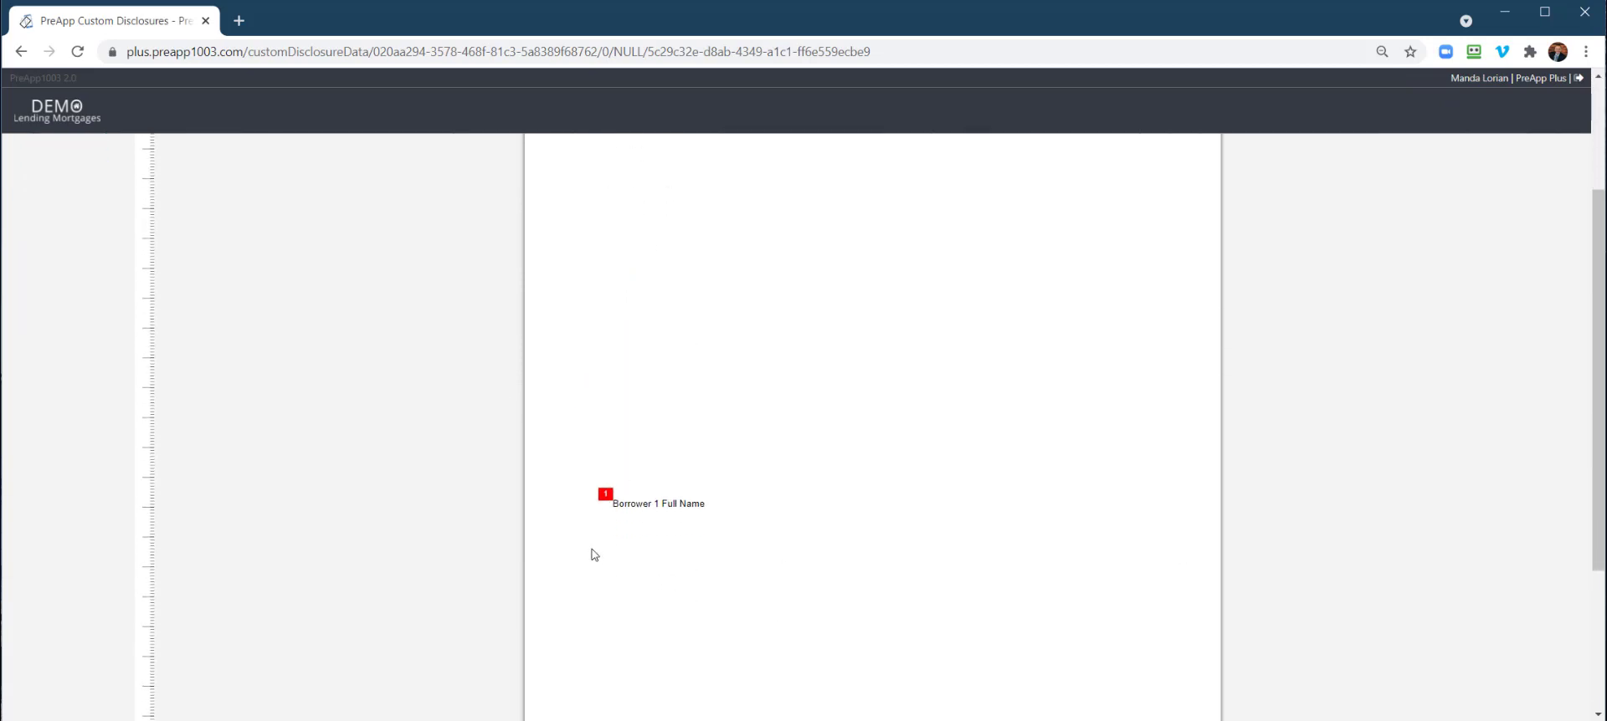
pyautogui.rightClick(646, 549)
pyautogui.moveTo(720, 468)
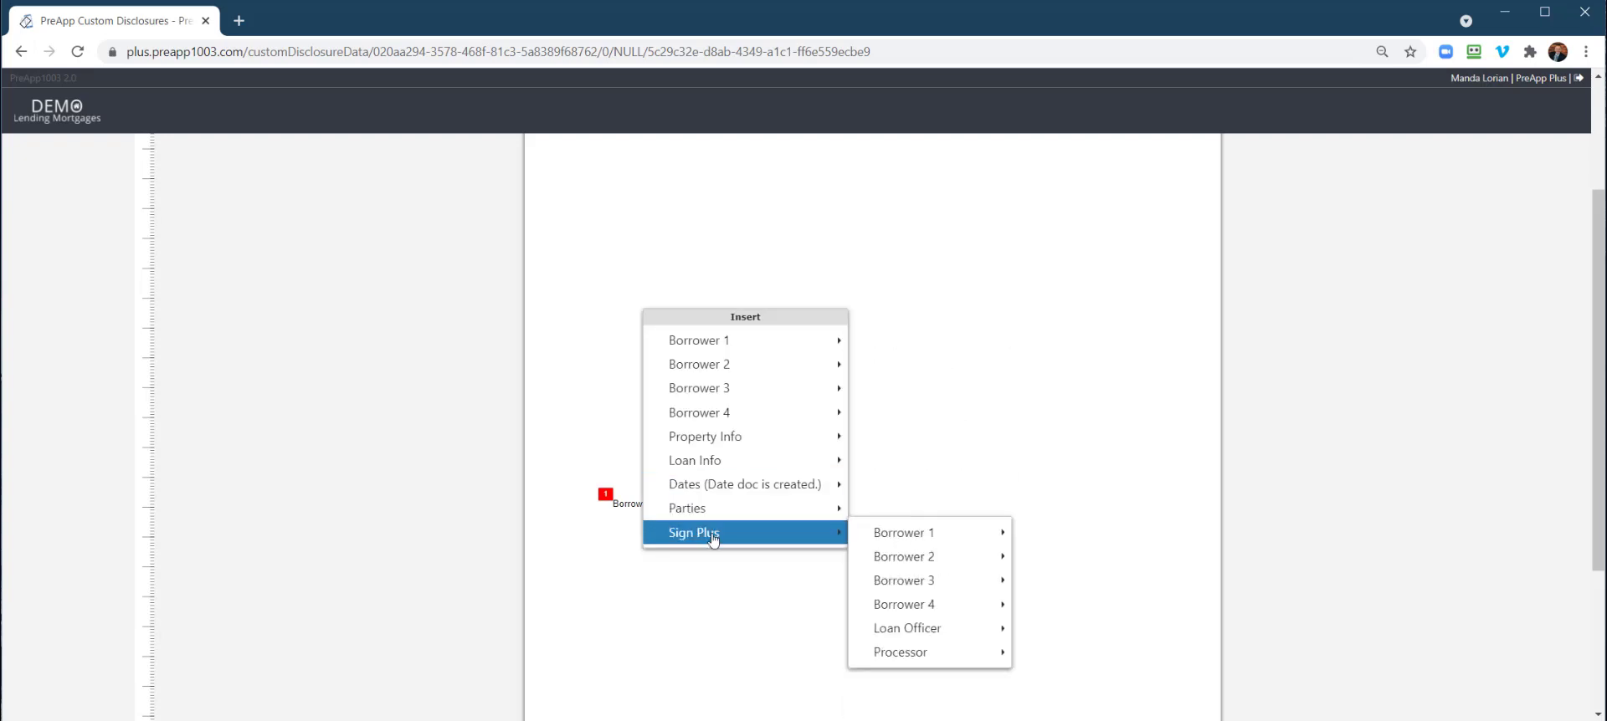
pyautogui.moveTo(727, 345)
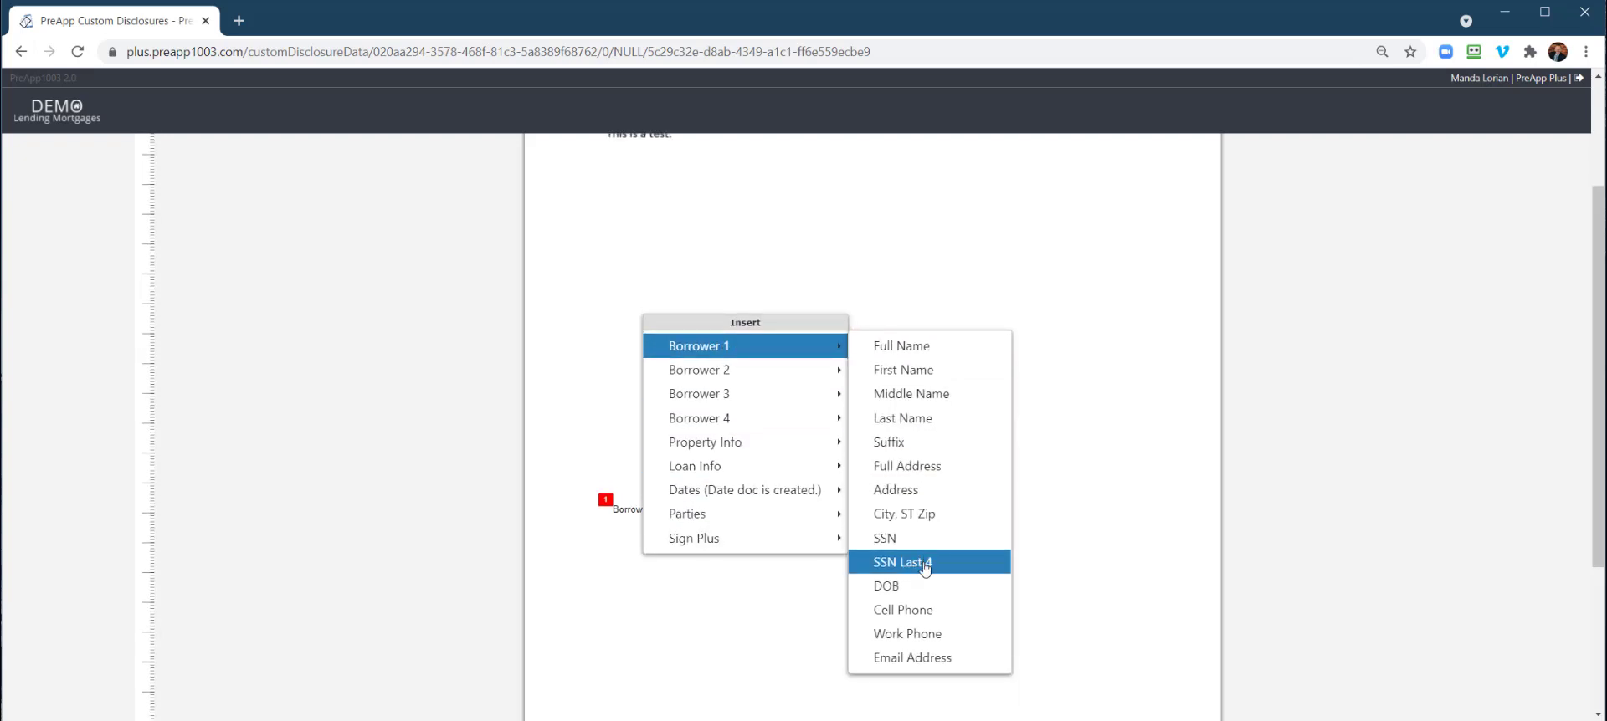
pyautogui.scroll(1, 926, 570)
pyautogui.click(925, 631)
pyautogui.moveTo(701, 548); pyautogui.dragTo(674, 561)
pyautogui.scroll(-1, 628, 586)
# Add an aligned Borrower 1 Signature field and save LOX LOE's field mapping
pyautogui.rightClick(634, 541)
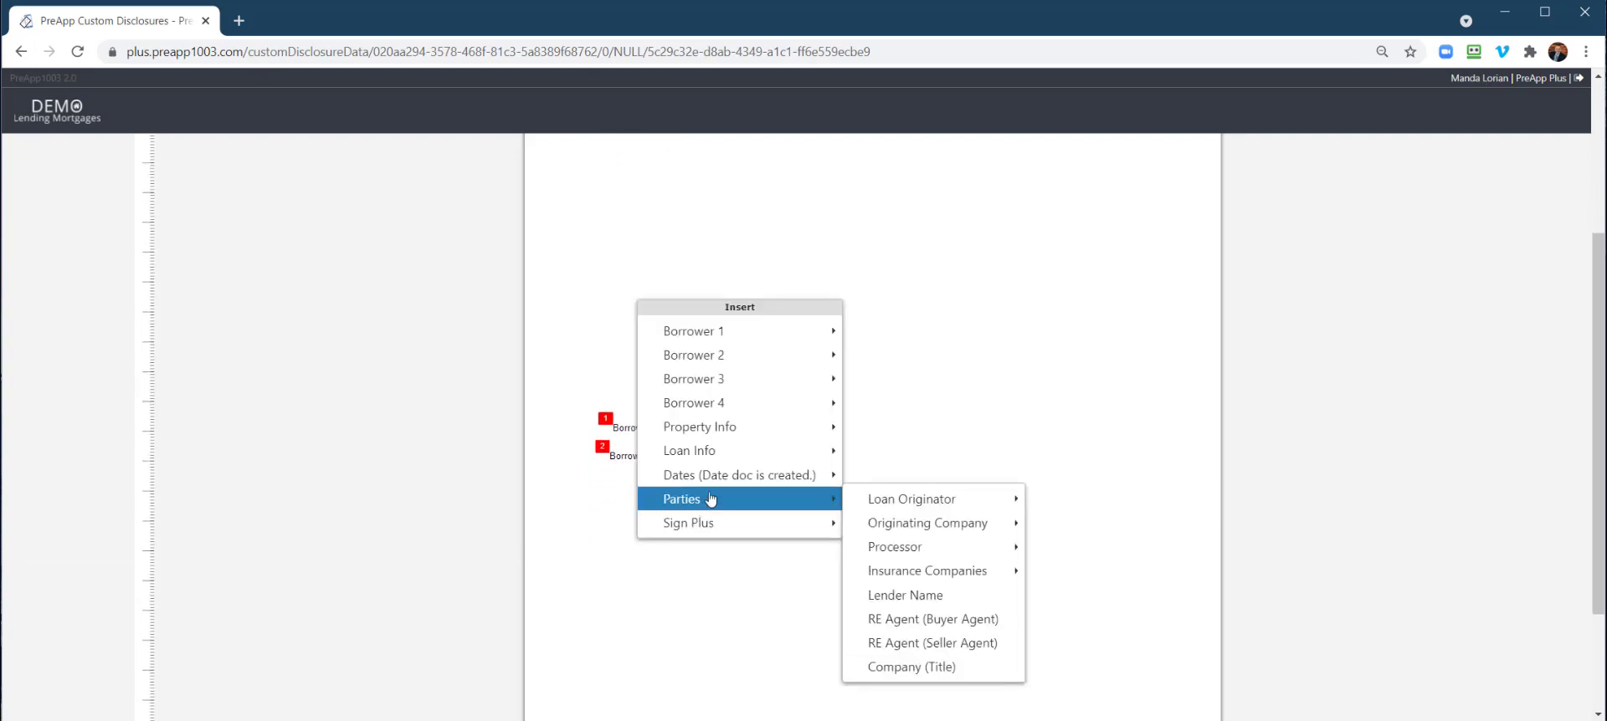
pyautogui.click(1097, 518)
pyautogui.moveTo(700, 562); pyautogui.dragTo(669, 550)
pyautogui.scroll(3, 921, 502)
pyautogui.click(1408, 148)
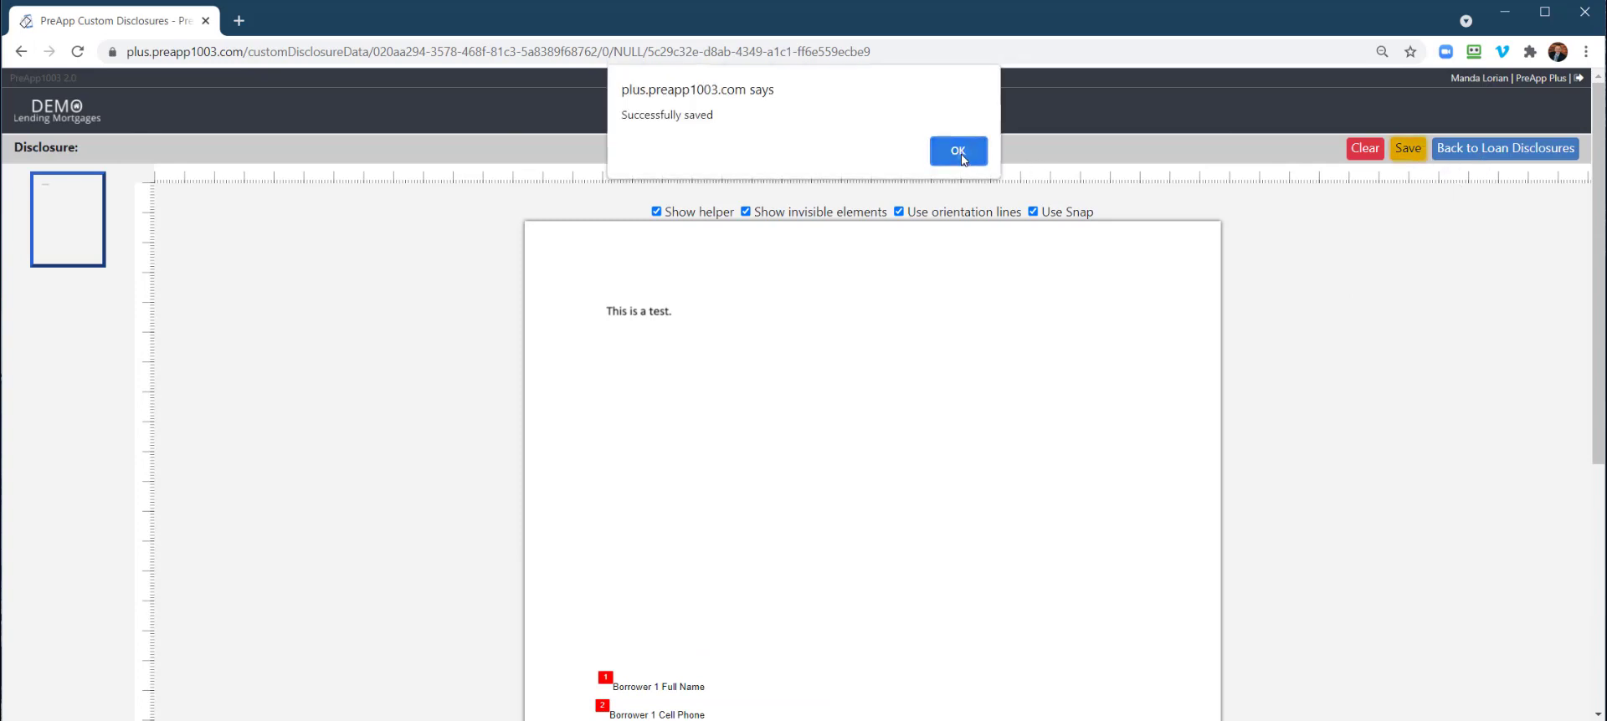
pyautogui.press('Return')
# Return to the custom disclosures list, then open the loan's Disclosure Envelopes page
pyautogui.click(1491, 151)
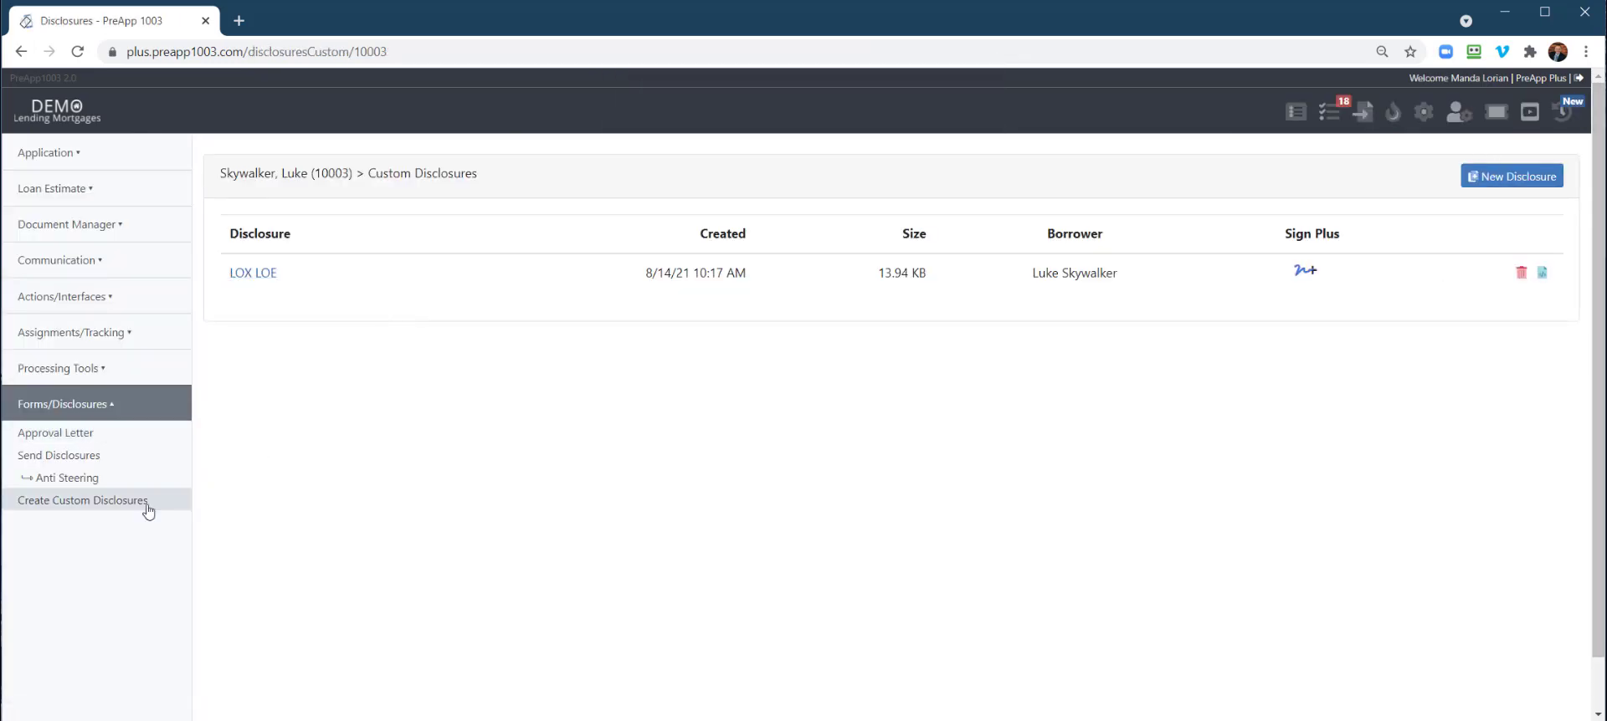
pyautogui.click(42, 457)
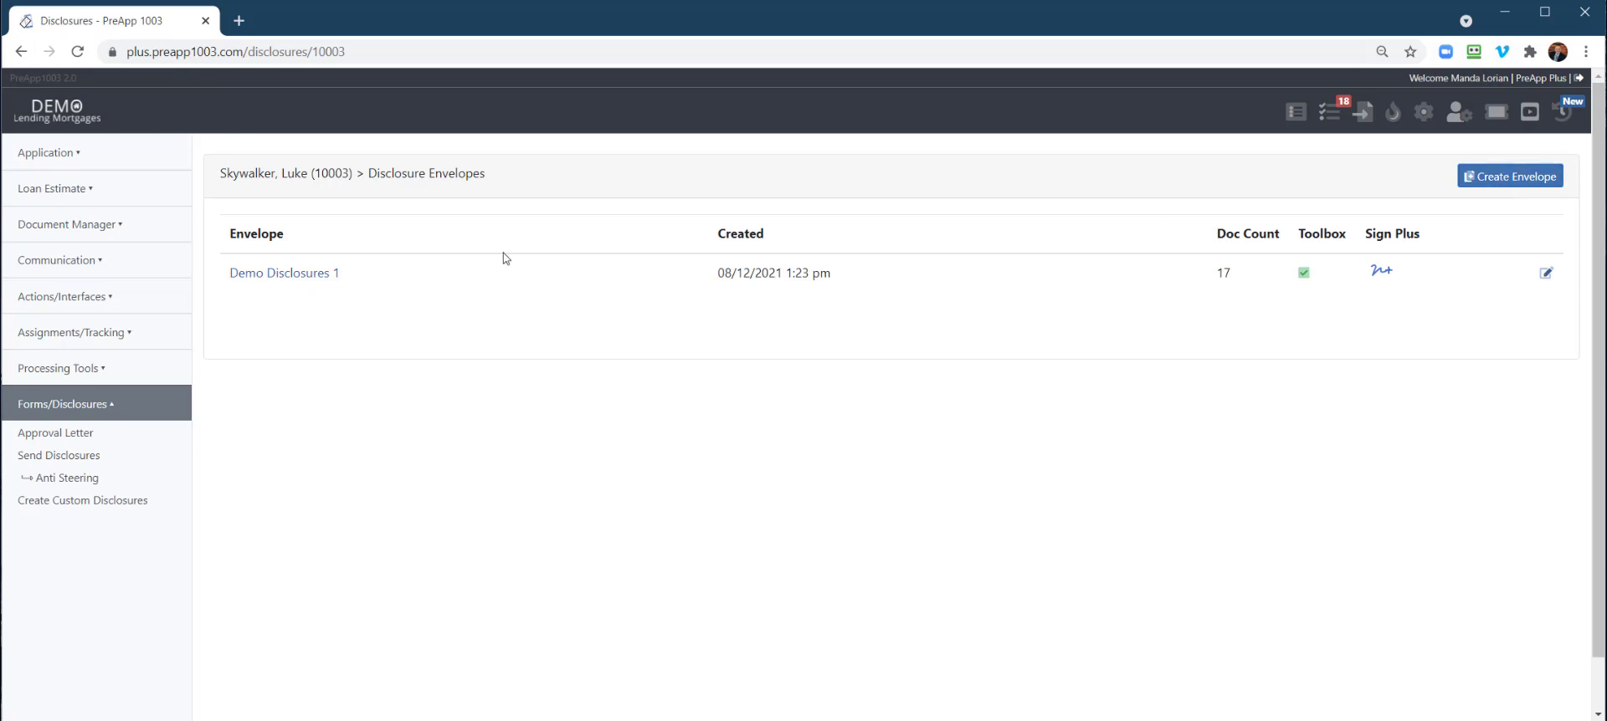
# Create Sign Plus envelope 'Dru's Test' containing the Dru's Test and LOX LOE disclosures
pyautogui.click(1498, 185)
pyautogui.click(755, 202)
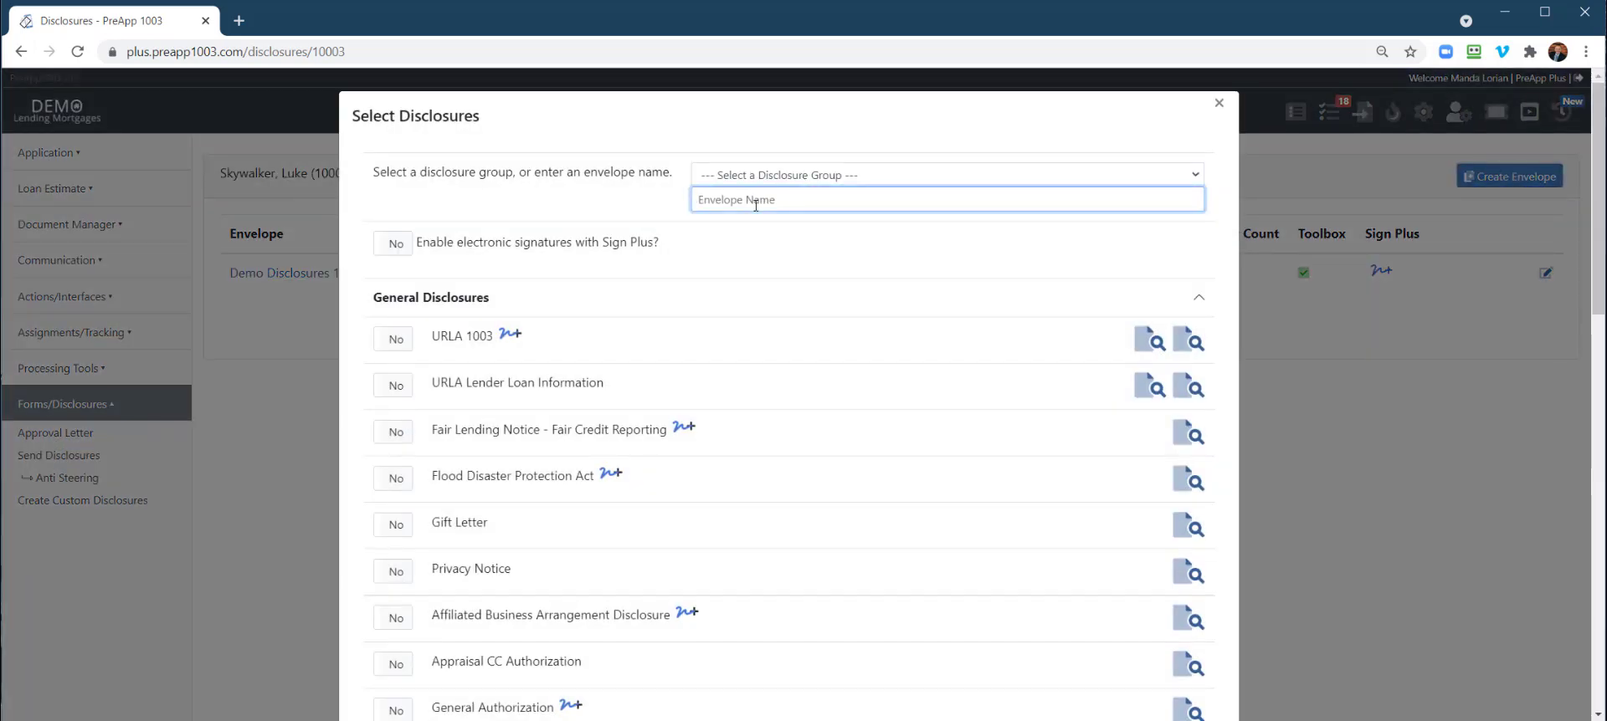
pyautogui.write("Dru's Test")
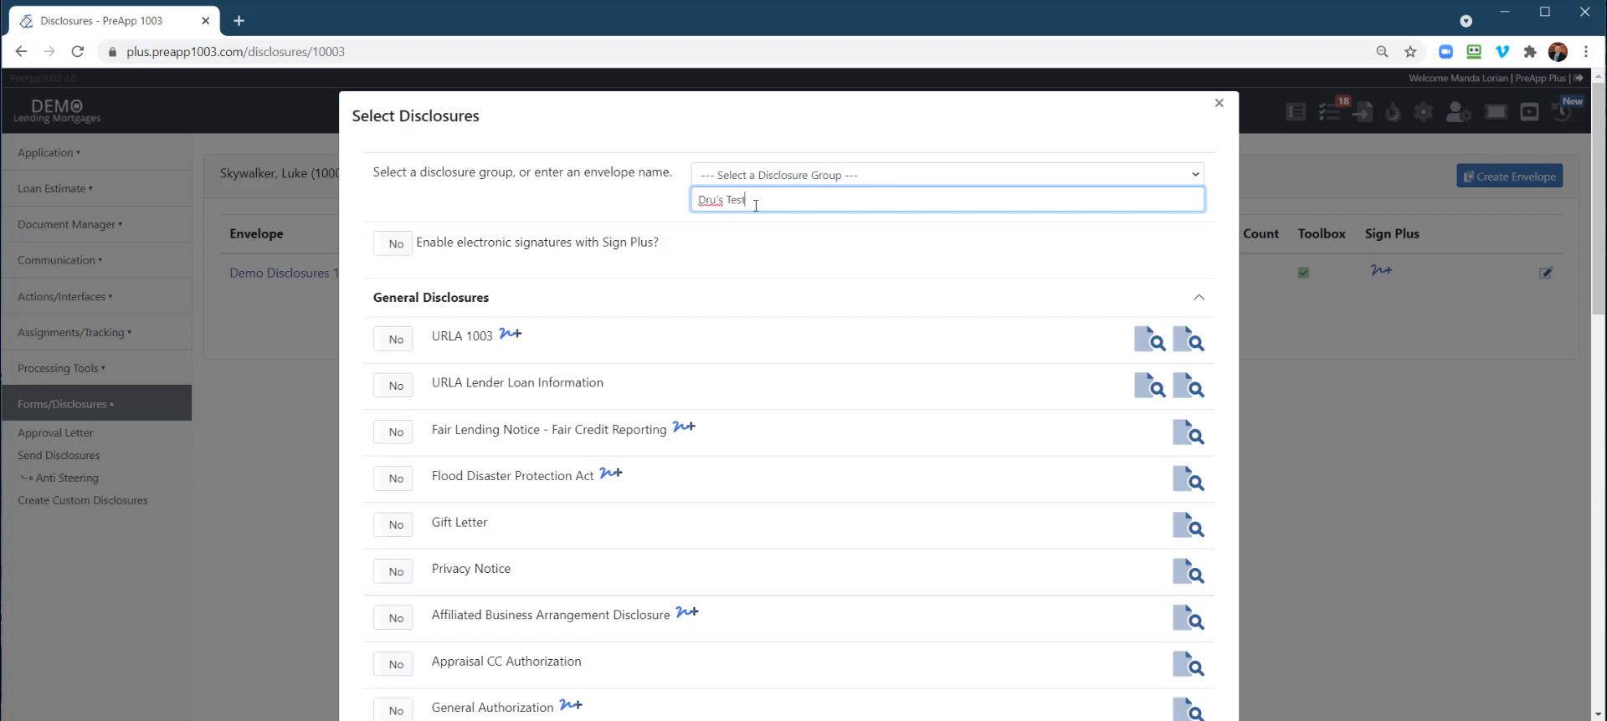
pyautogui.click(393, 243)
pyautogui.scroll(-9, 619, 334)
pyautogui.scroll(-5, 600, 329)
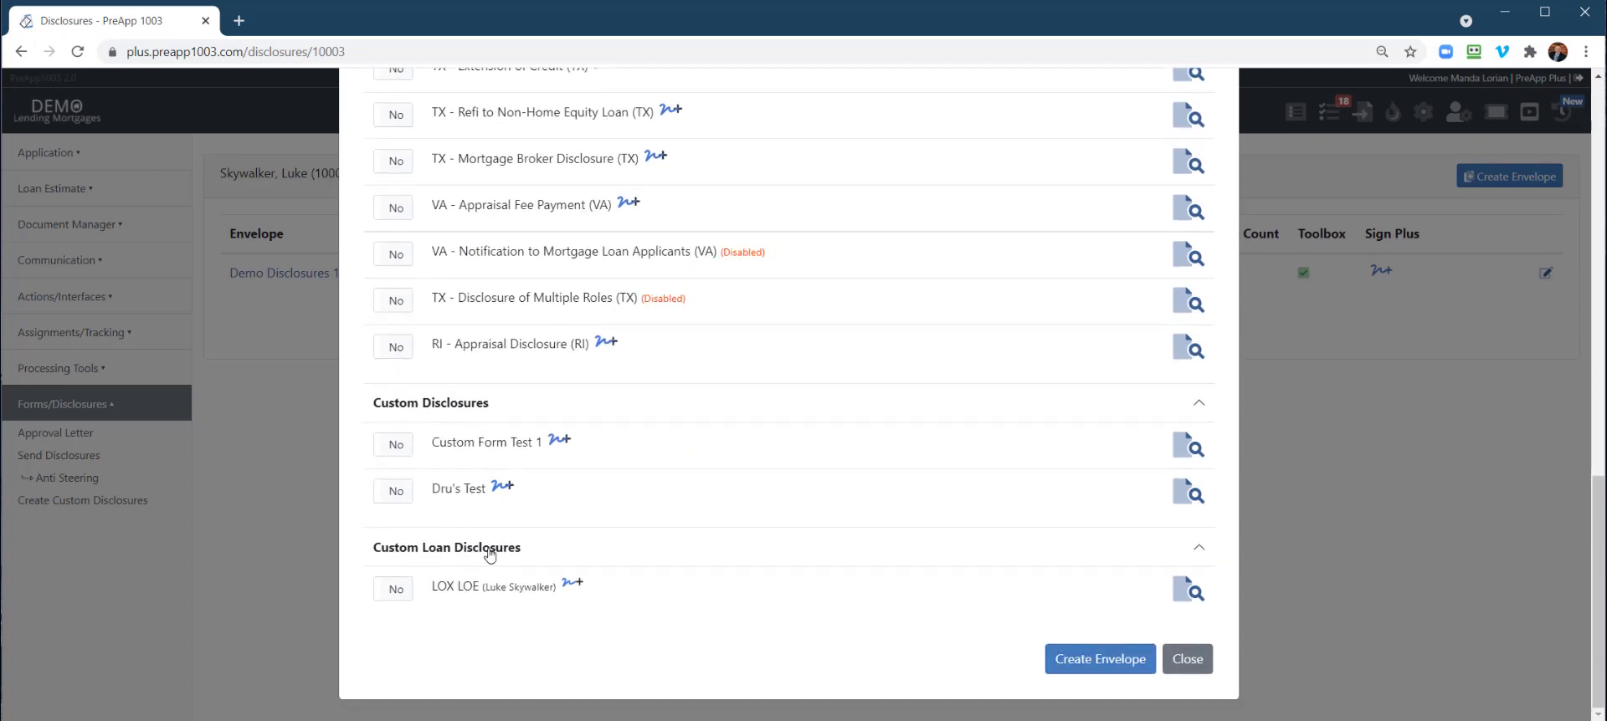
pyautogui.click(384, 491)
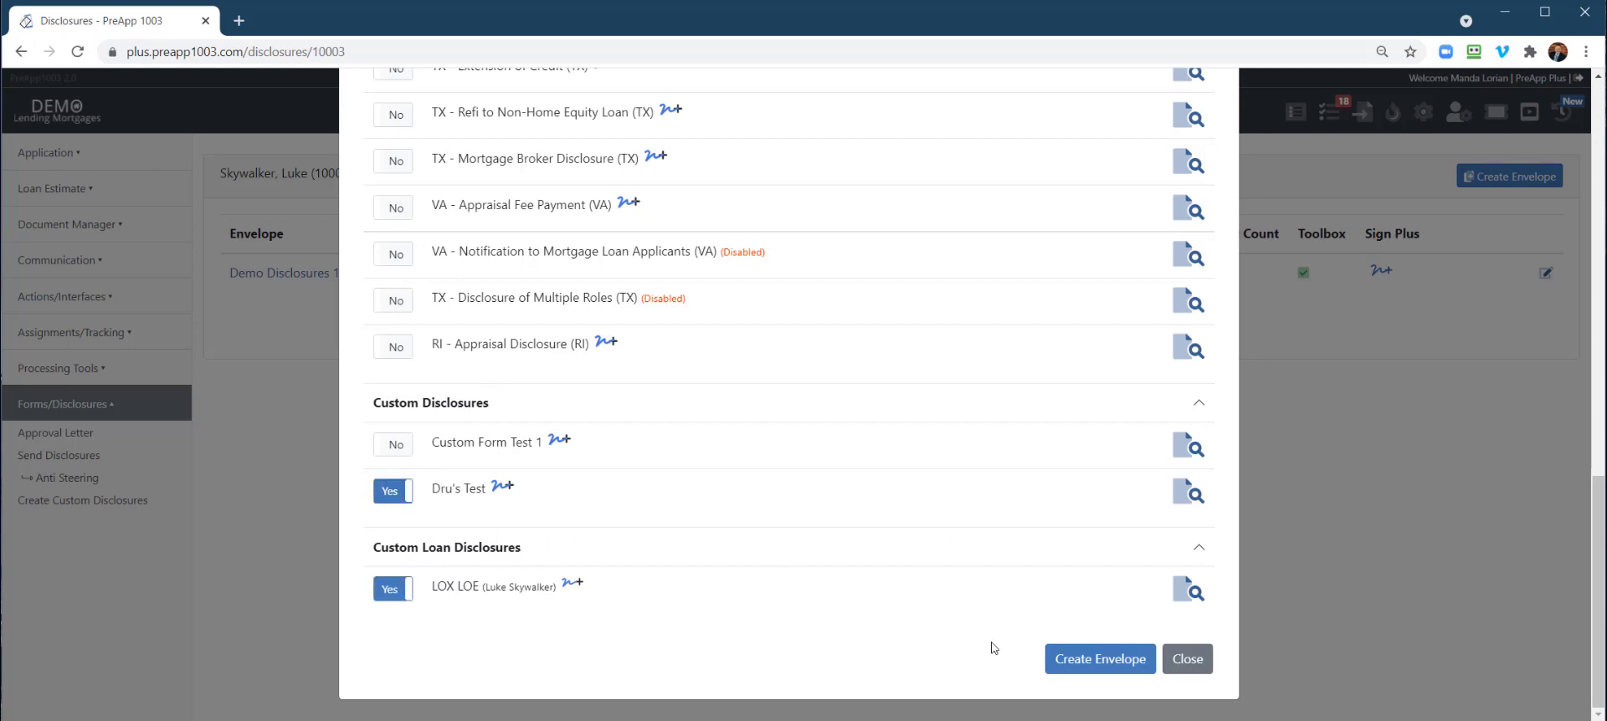
pyautogui.click(1100, 667)
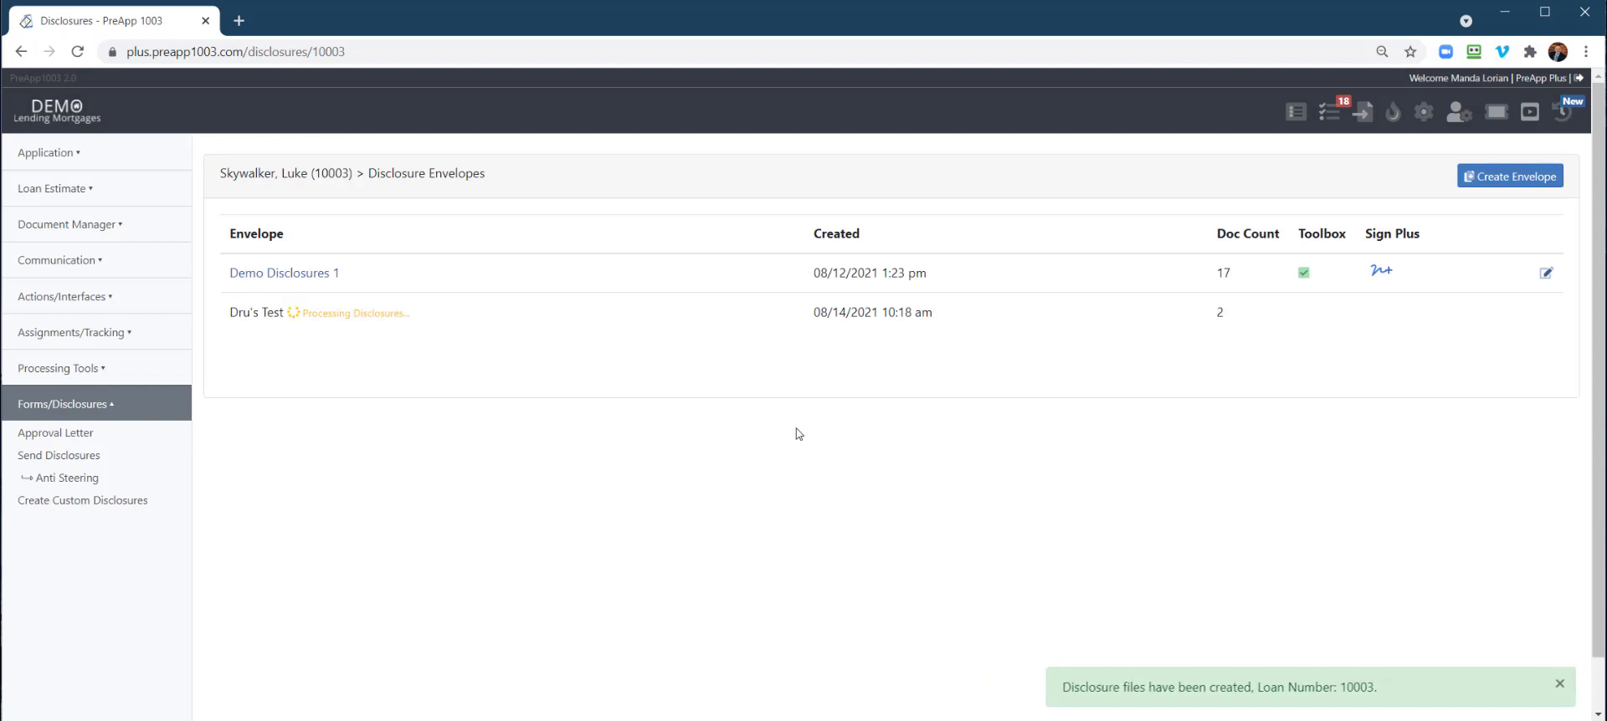
# Switch from the audit log back to the Disclosures - PreApp 1003 tab
pyautogui.moveTo(295, 315)
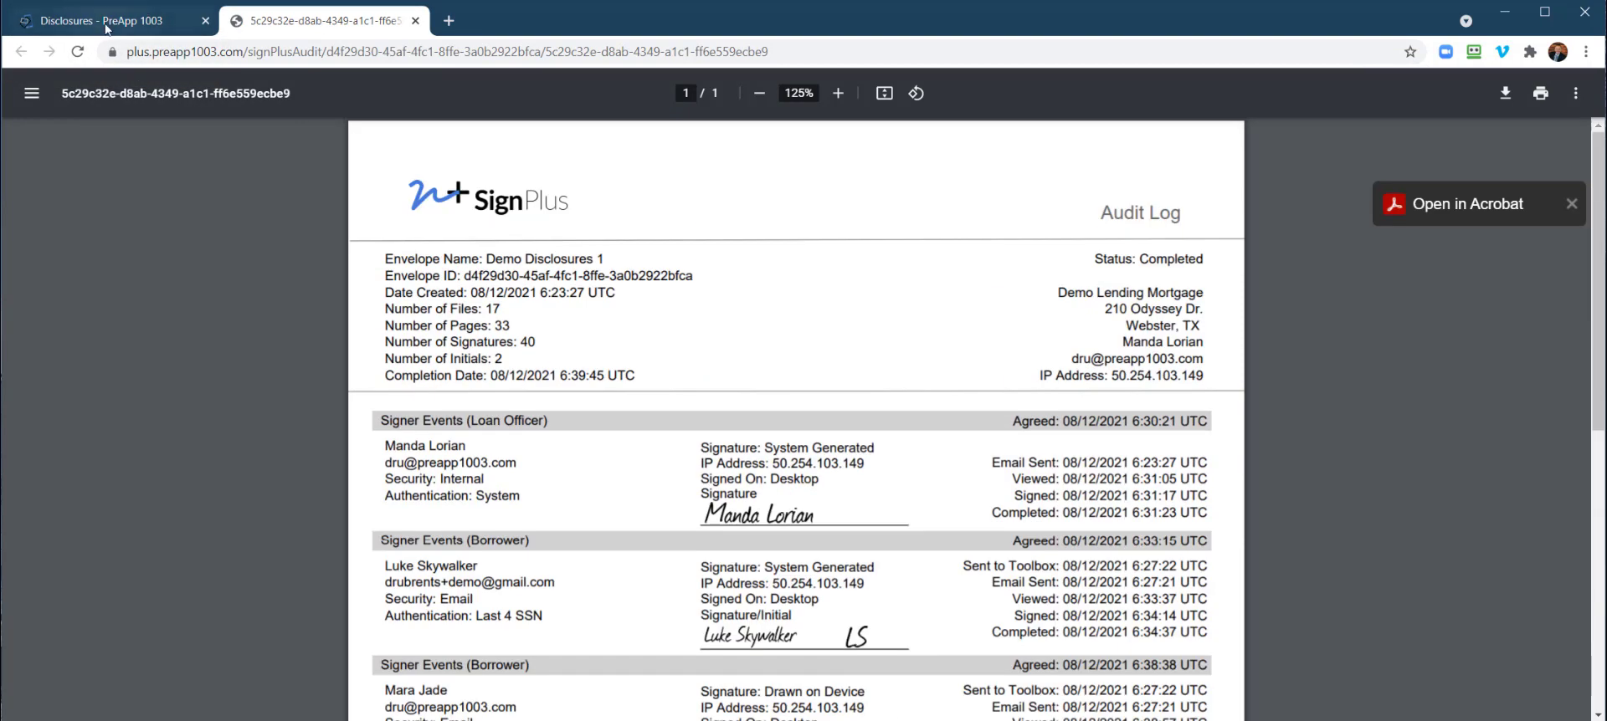
pyautogui.click(109, 20)
# Close the audit log and set Dru's Test to show in the borrowers toolbox with e-mail notice
pyautogui.click(414, 21)
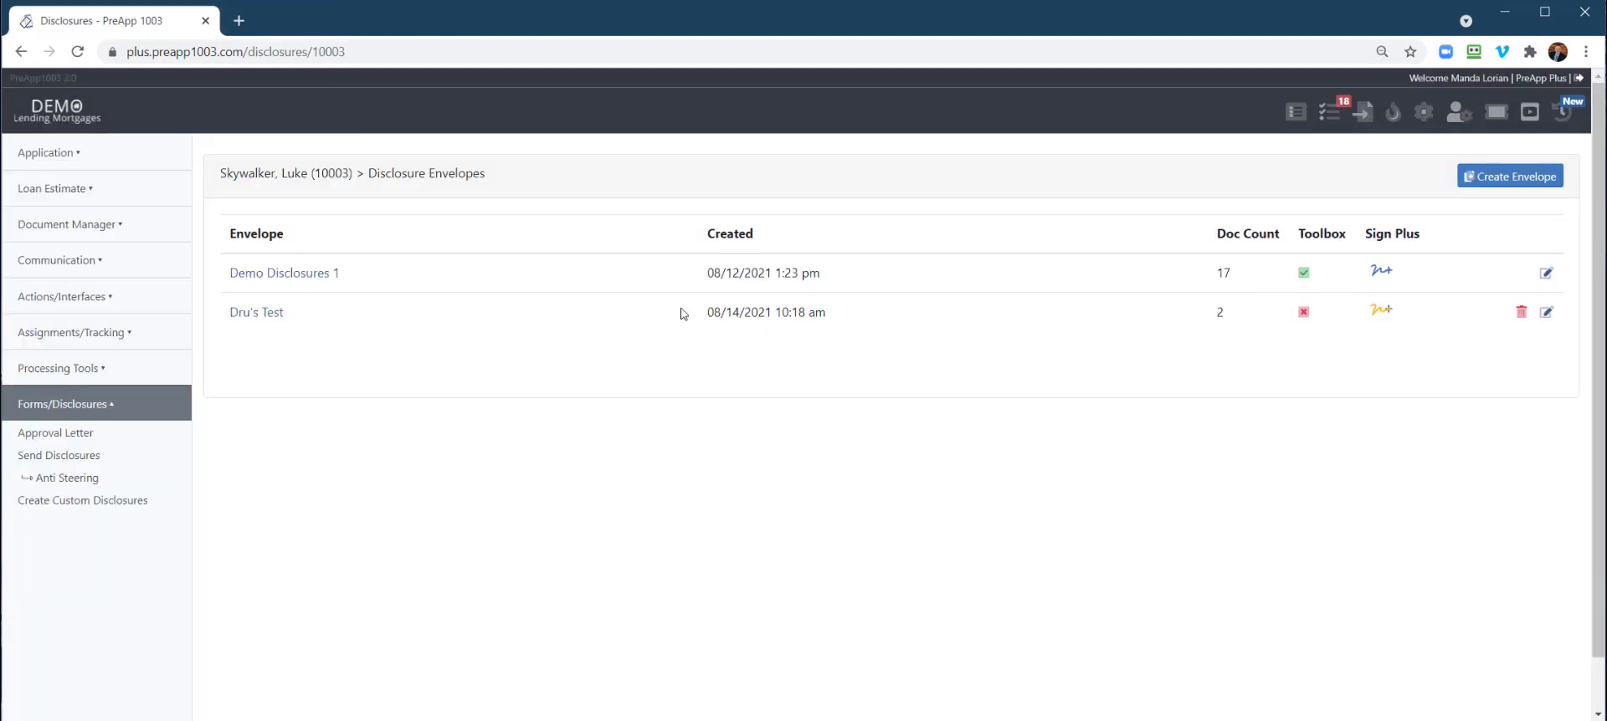
pyautogui.click(1545, 313)
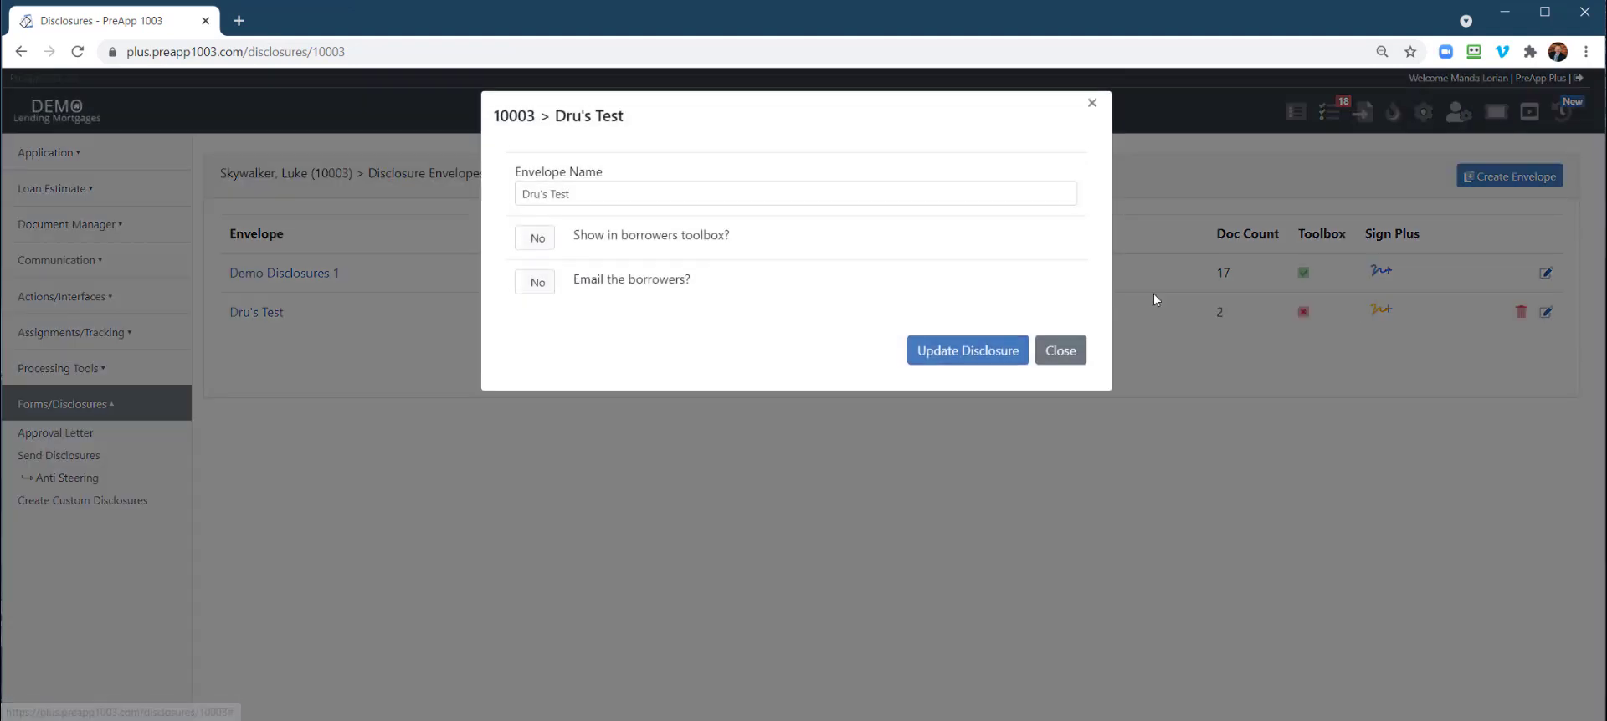
pyautogui.click(534, 237)
pyautogui.click(536, 282)
pyautogui.click(952, 358)
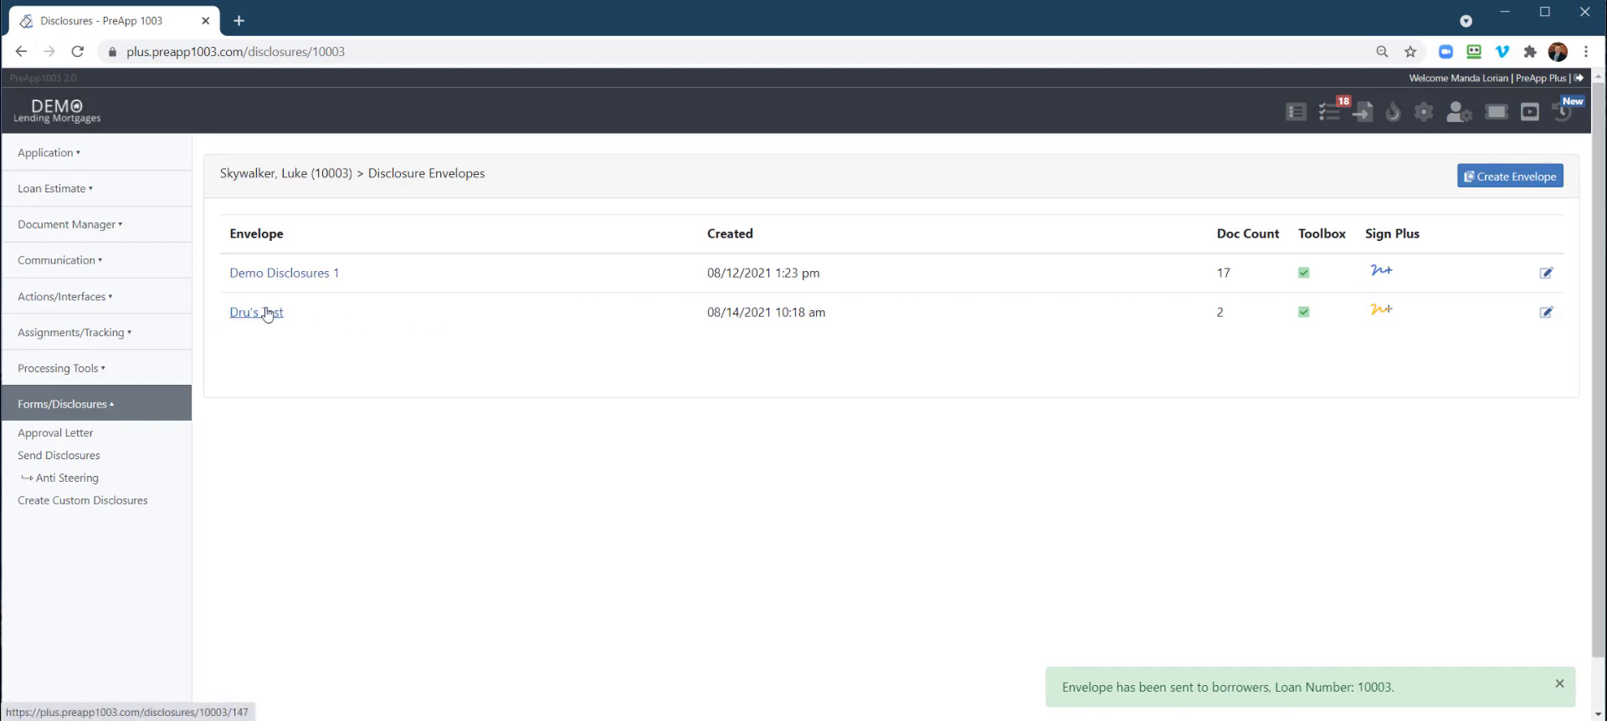
# Review the Dru's Test disclosure PDF for the borrower's name, address and loan amounts
pyautogui.click(258, 315)
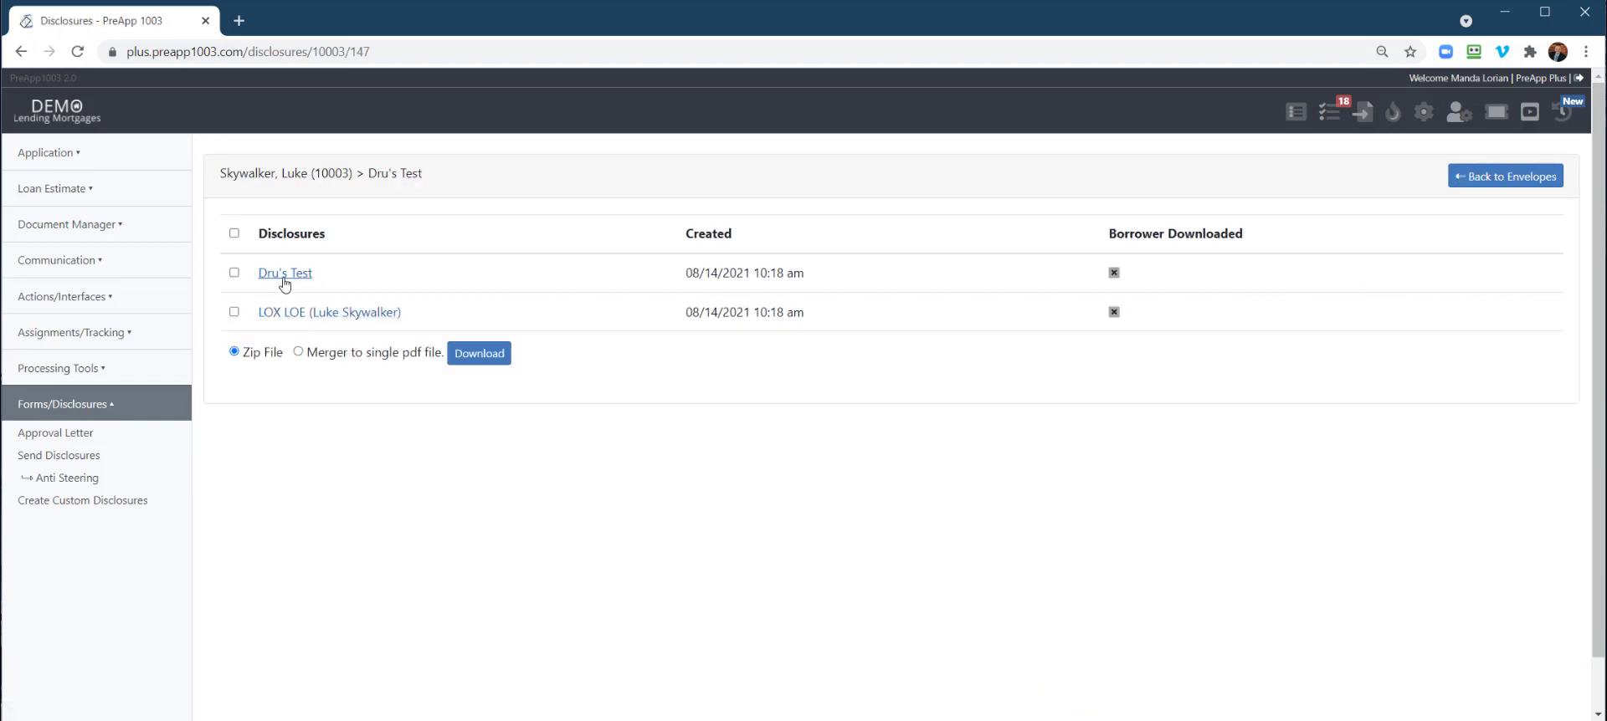
pyautogui.click(285, 273)
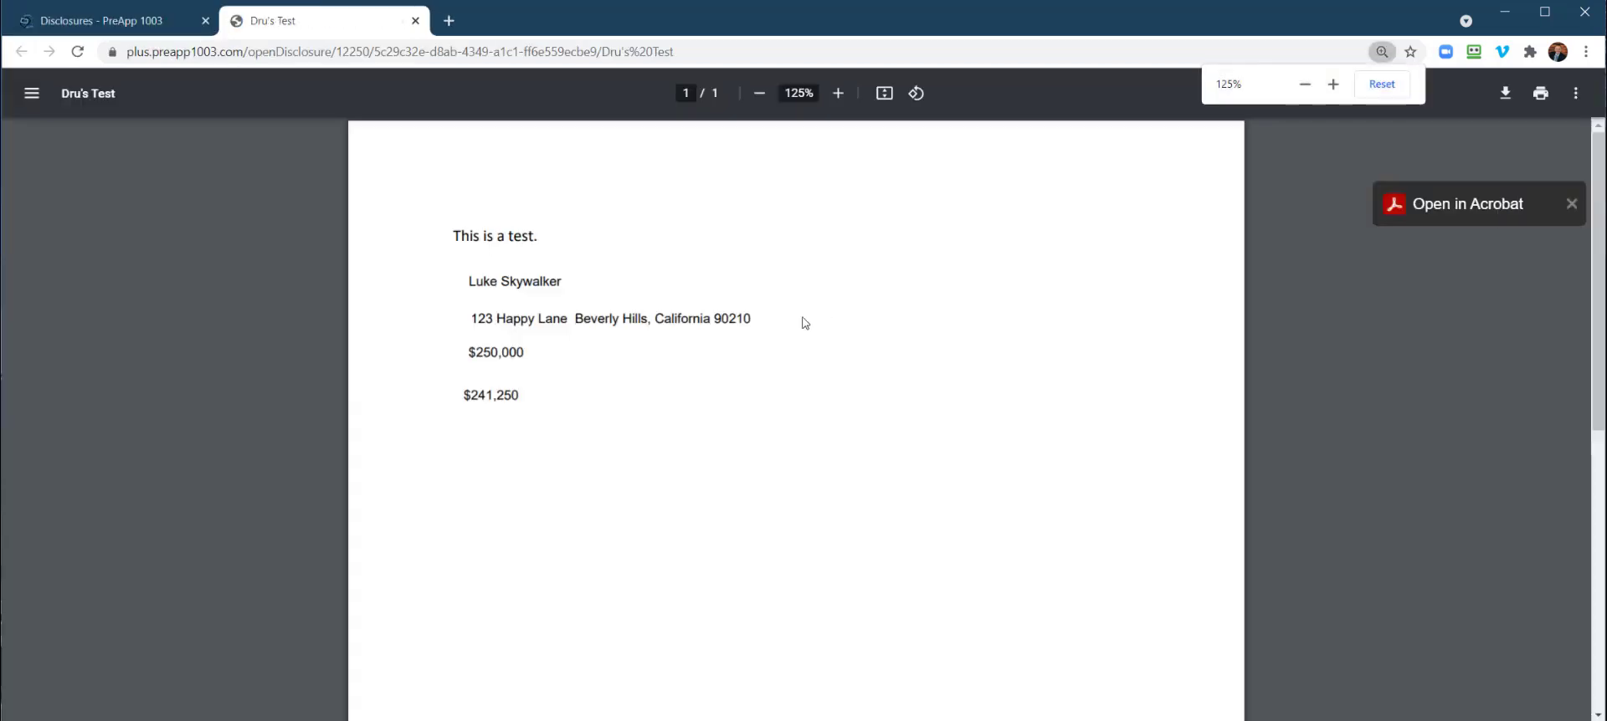
pyautogui.scroll(-2, 519, 377)
pyautogui.scroll(2, 512, 423)
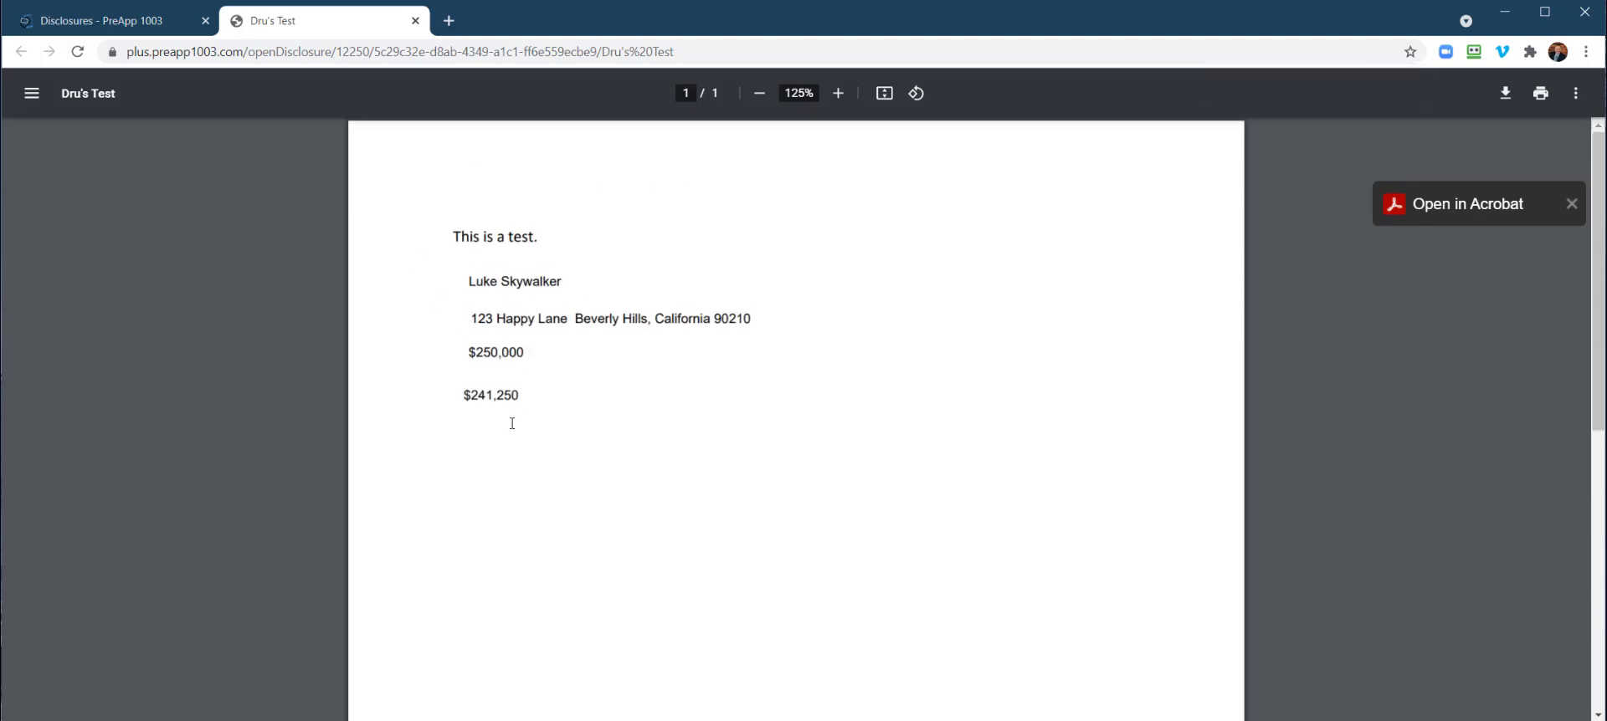
pyautogui.click(144, 16)
# Review the LOX LOE disclosure PDF to confirm the borrower's data is filled in
pyautogui.click(332, 321)
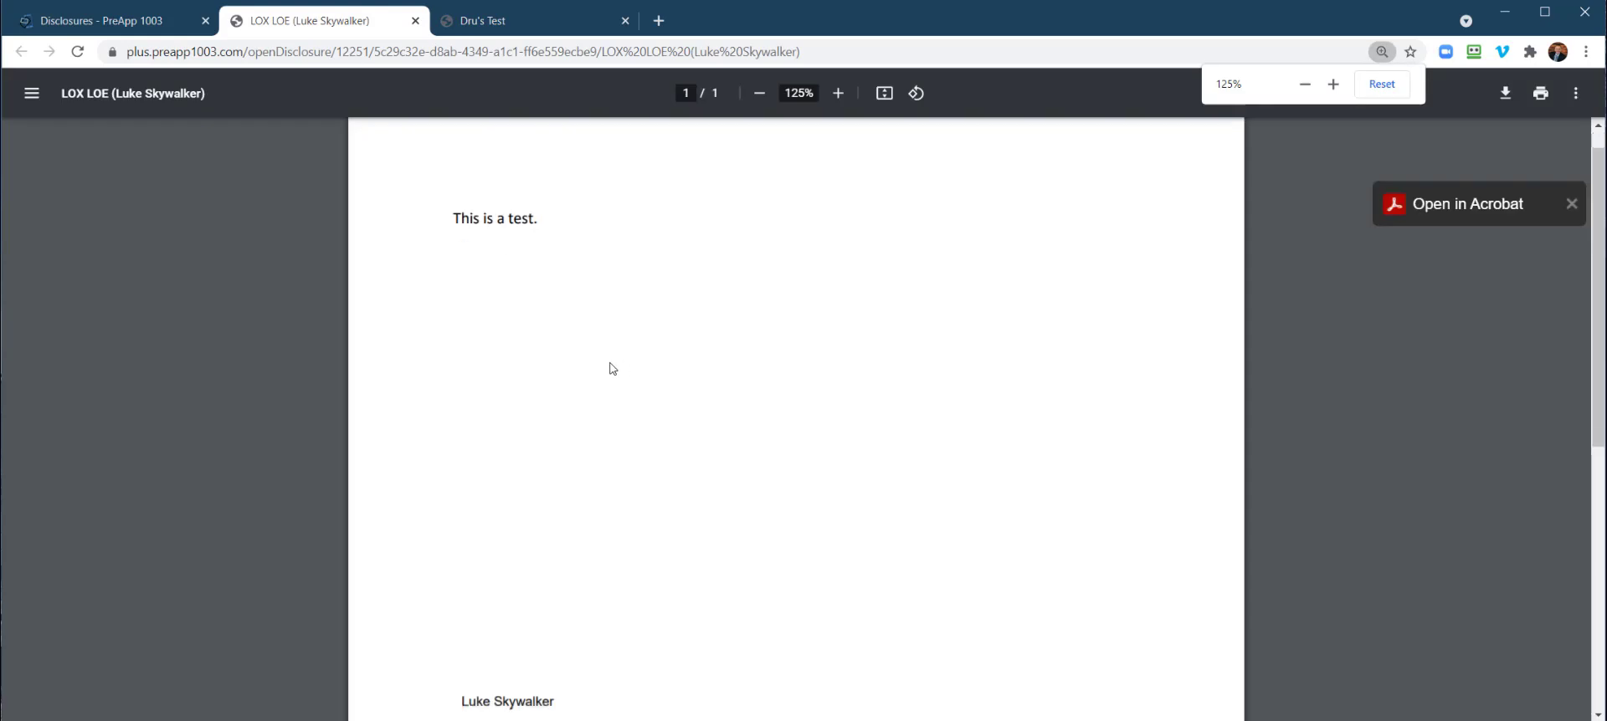
pyautogui.scroll(-2, 502, 418)
pyautogui.scroll(2, 580, 465)
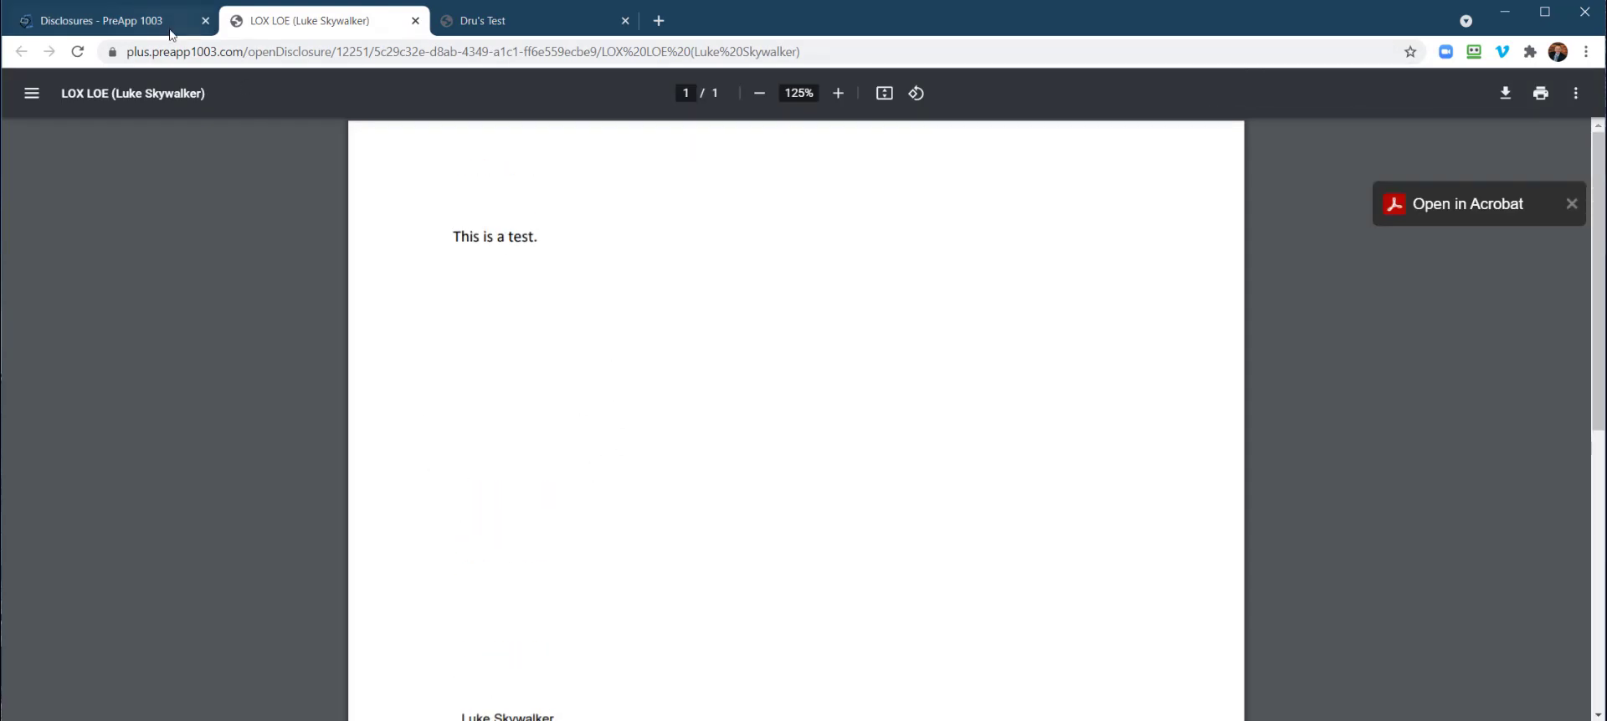
pyautogui.click(164, 26)
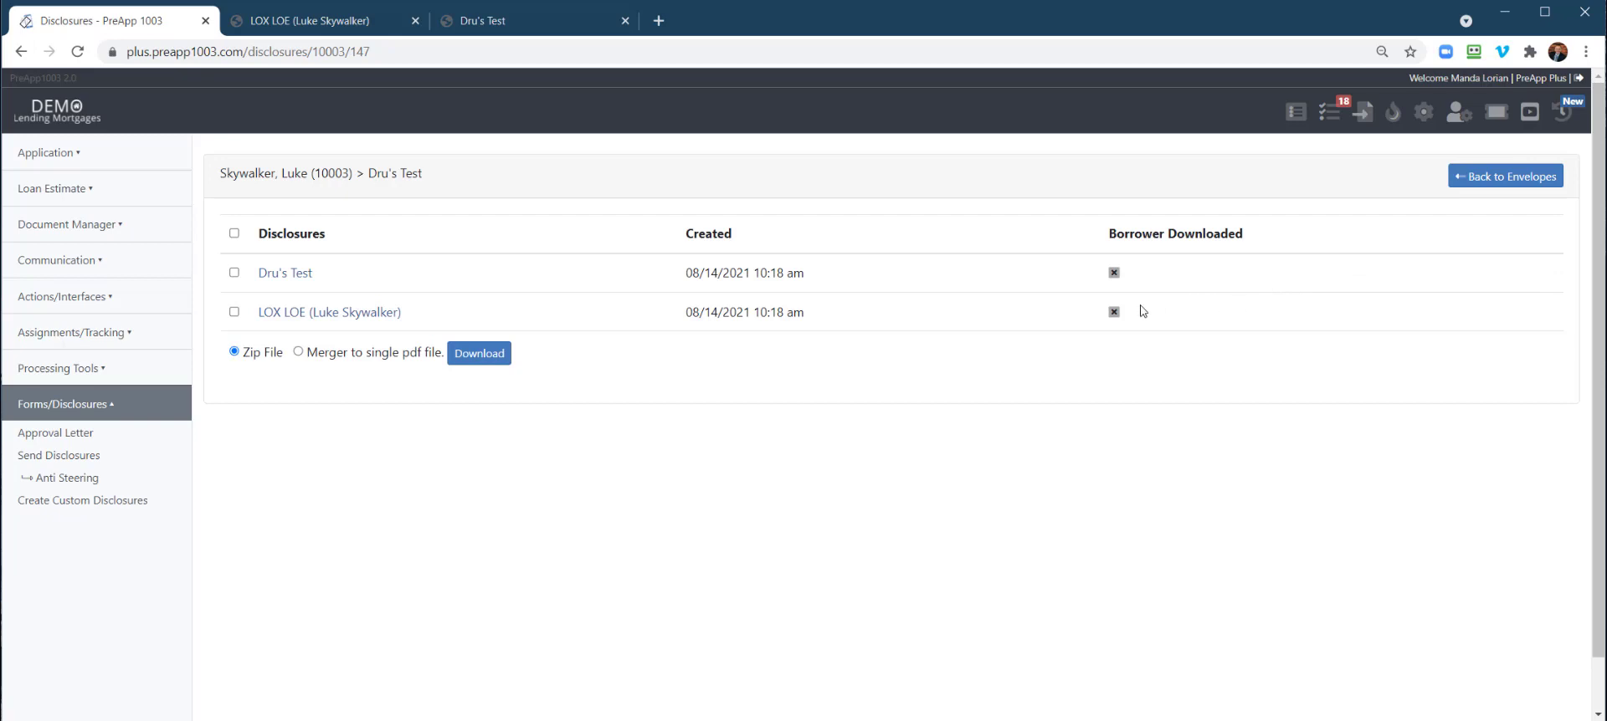
# Open the borrower toolbox link from Communication > Send Borrower Toolbox Link in a new tab
pyautogui.click(63, 297)
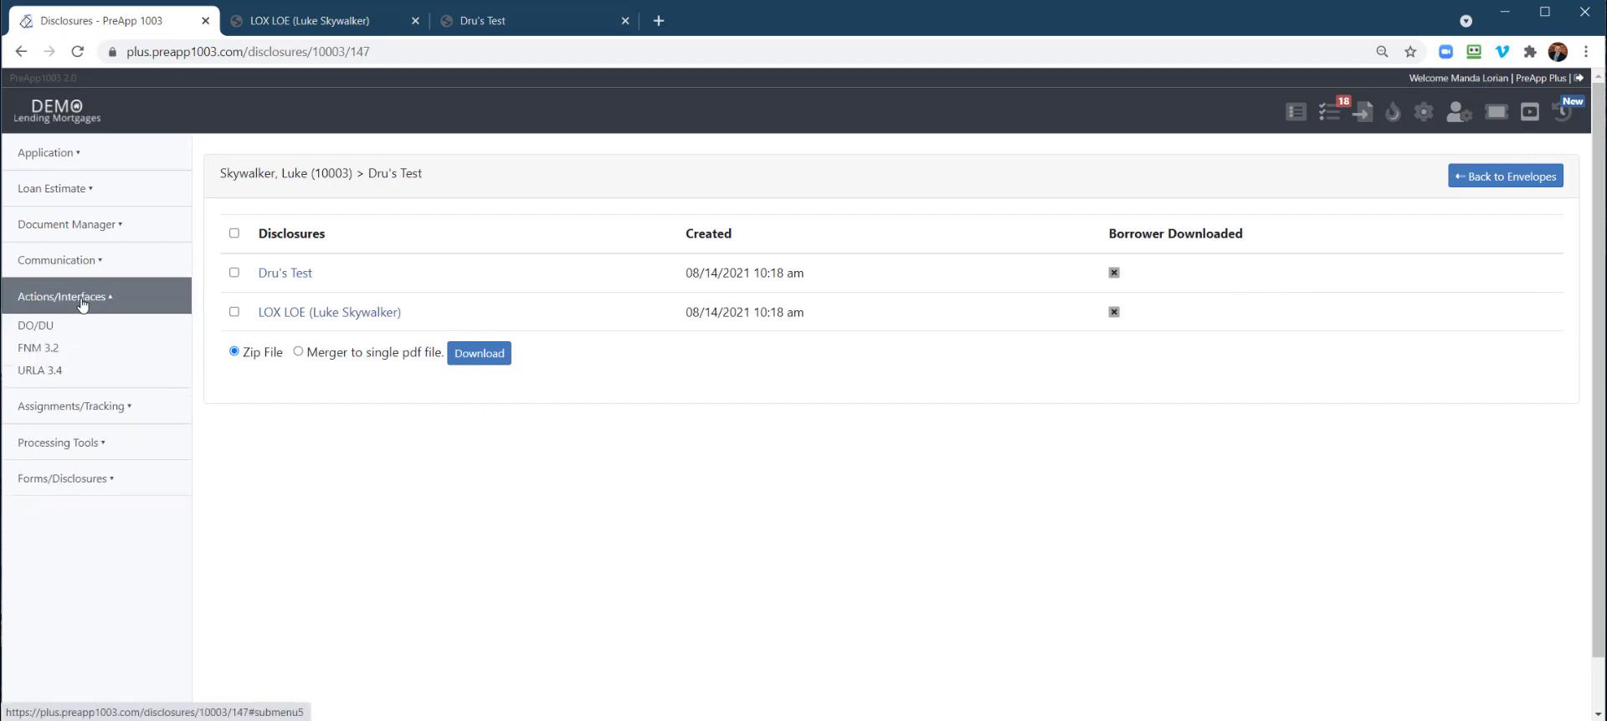
pyautogui.click(81, 231)
pyautogui.click(78, 569)
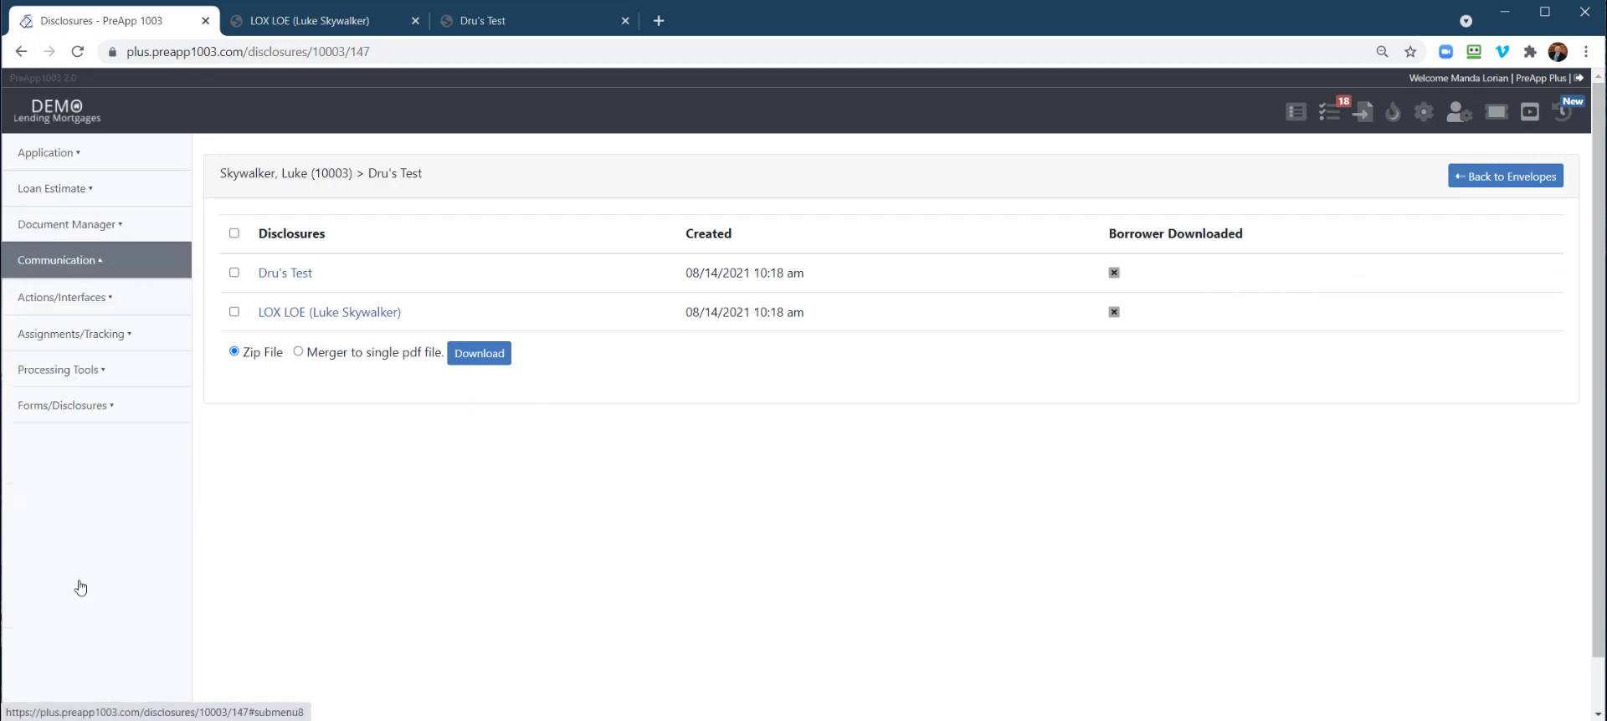
pyautogui.click(77, 289)
pyautogui.click(554, 260)
pyautogui.scroll(-4, 1217, 318)
# Unlock the toolbox Disclosures with the borrower's last four SSN digits and open Dru's Test
pyautogui.click(1188, 267)
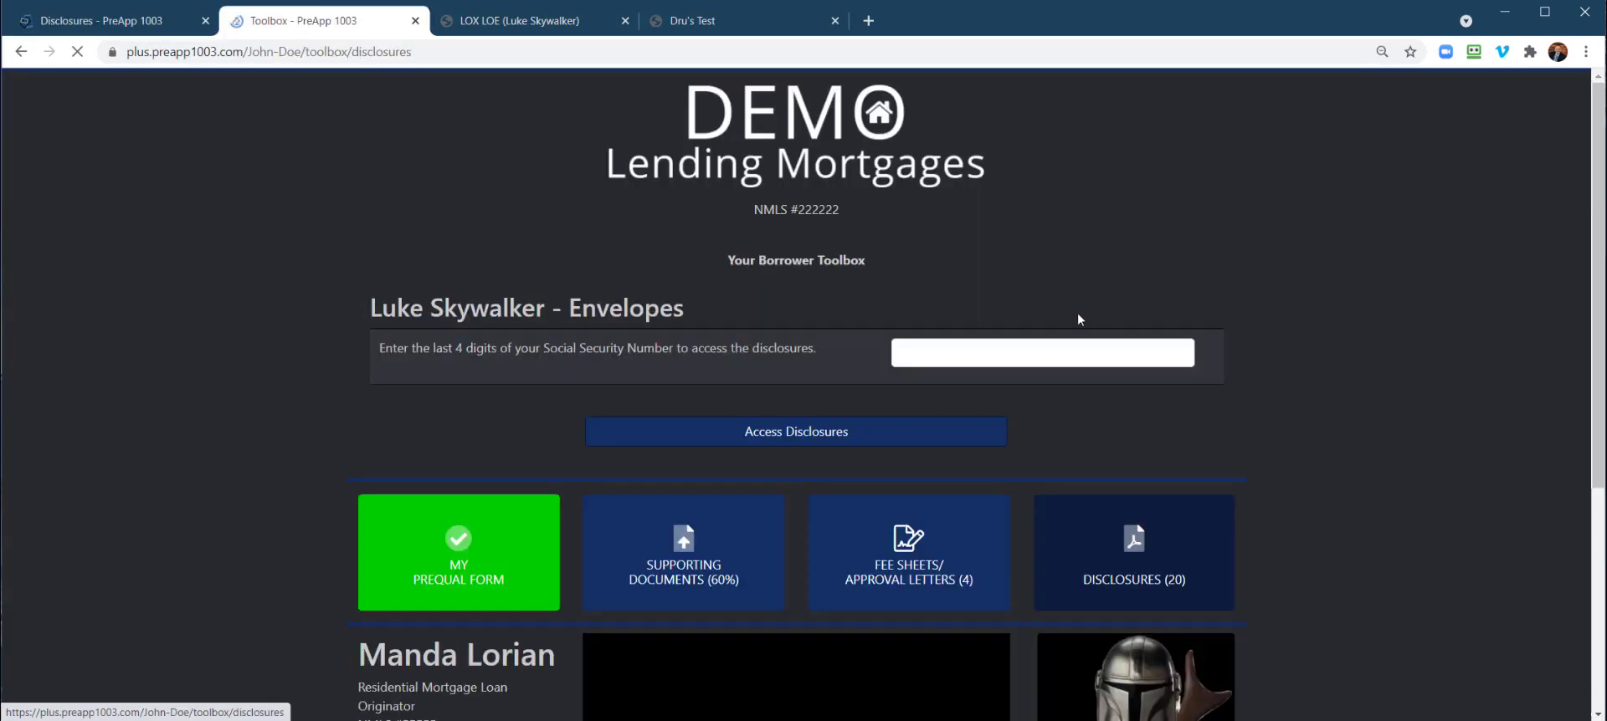
pyautogui.click(967, 356)
pyautogui.press('Return')
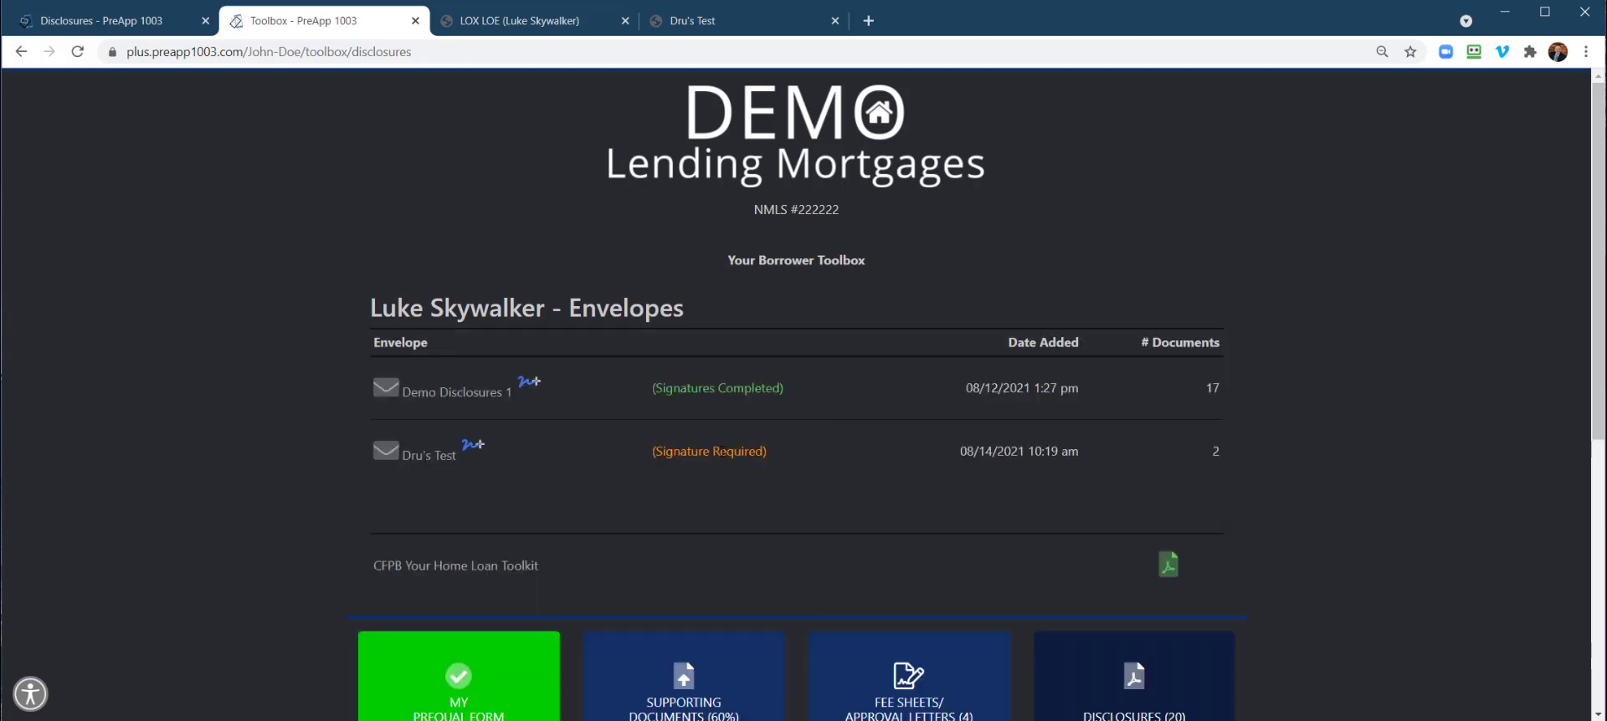
pyautogui.click(417, 455)
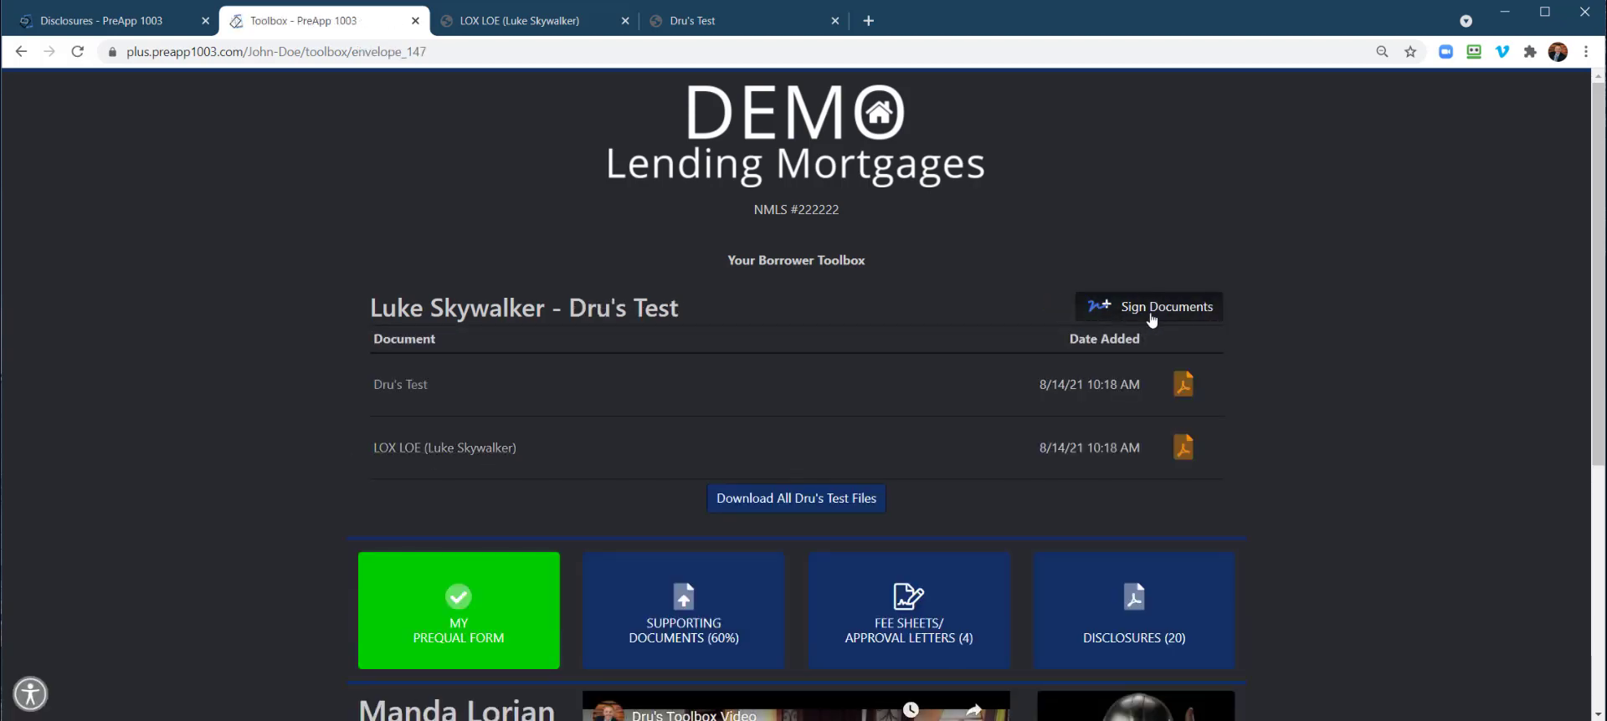
# Start signing Dru's Test, accept the terms, then close the Draw It signature dialog unsigned
pyautogui.click(1092, 308)
pyautogui.click(1167, 205)
pyautogui.moveTo(658, 273)
pyautogui.mouseDown()
pyautogui.moveTo(829, 302)
pyautogui.moveTo(894, 273)
pyautogui.mouseUp()
pyautogui.moveTo(826, 424); pyautogui.dragTo(1007, 422)
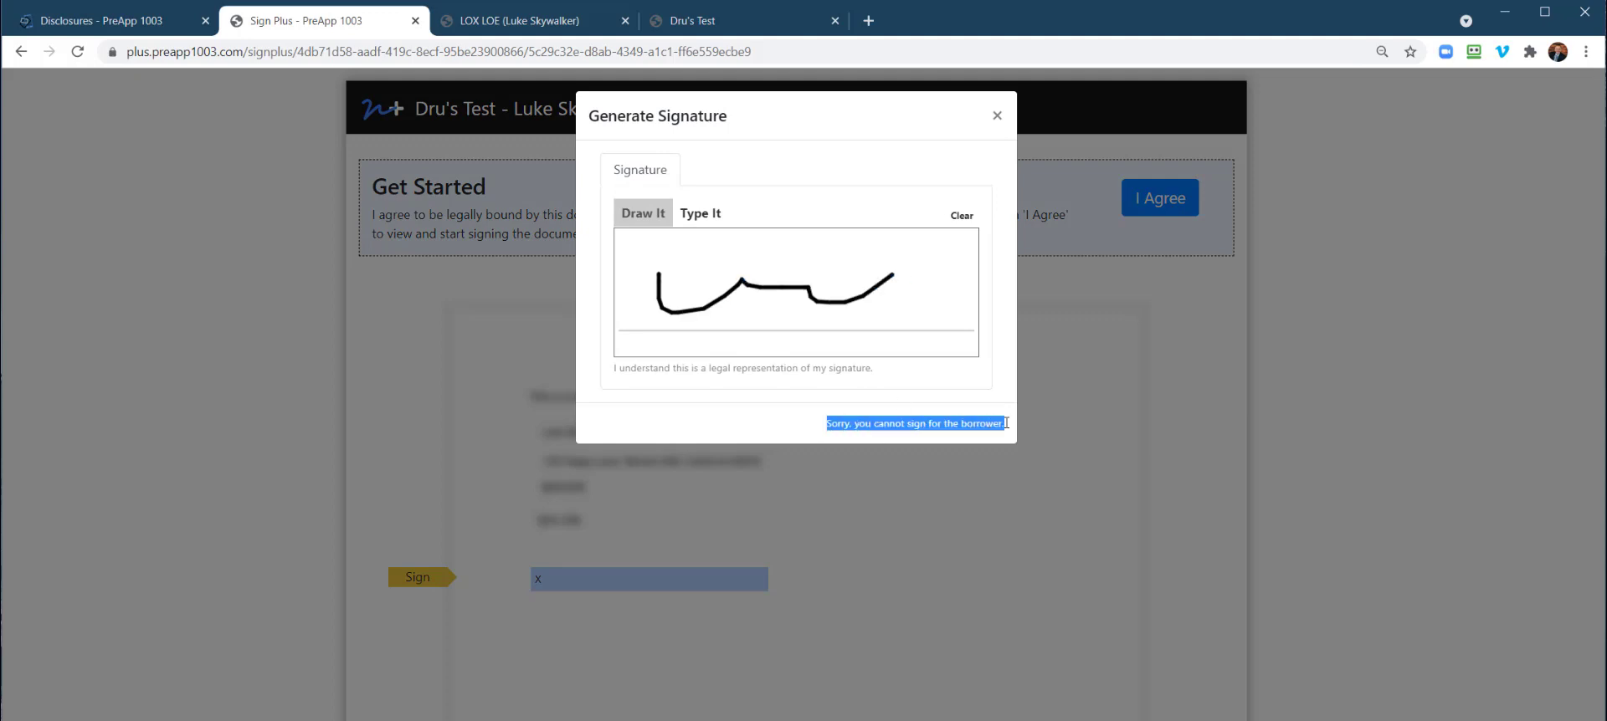
pyautogui.click(997, 115)
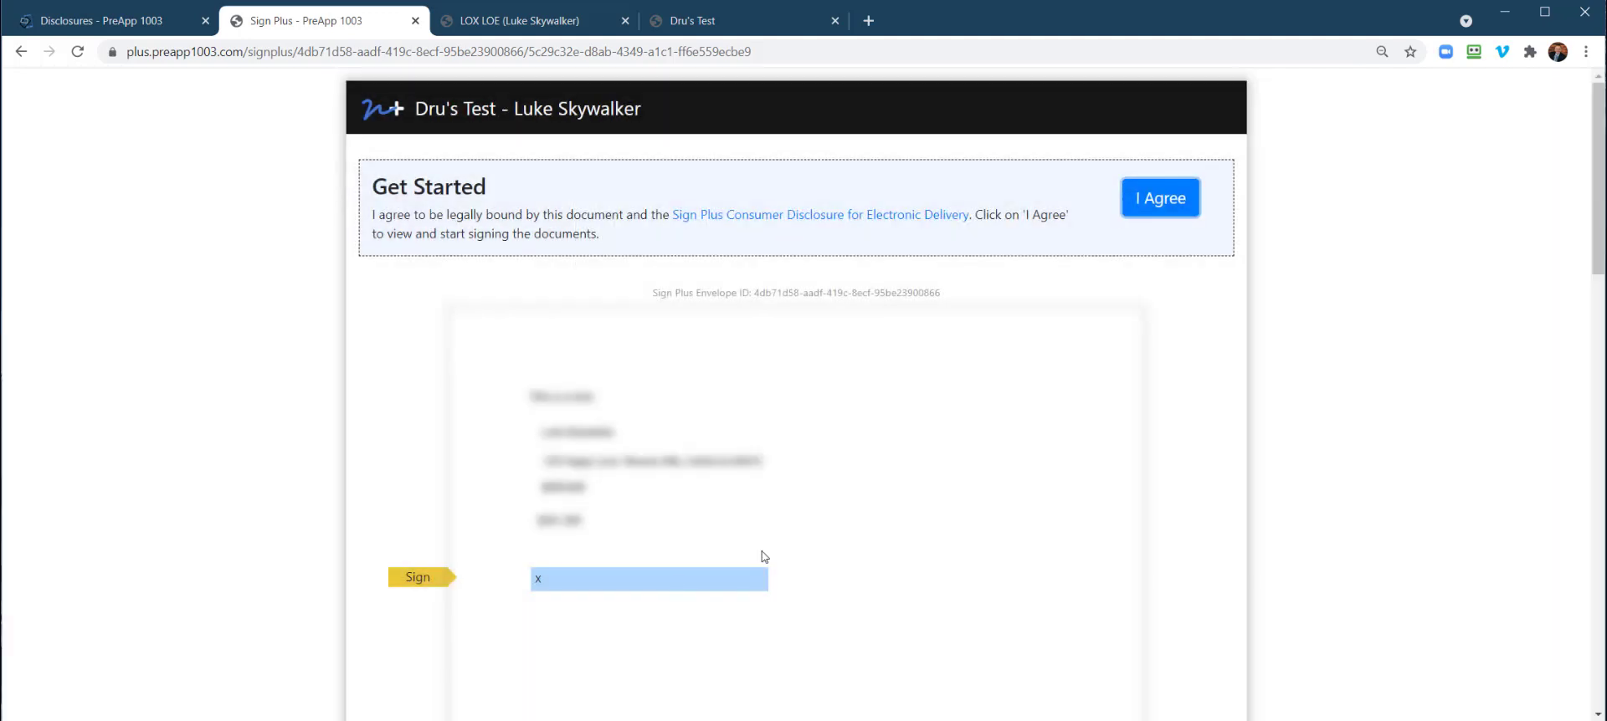